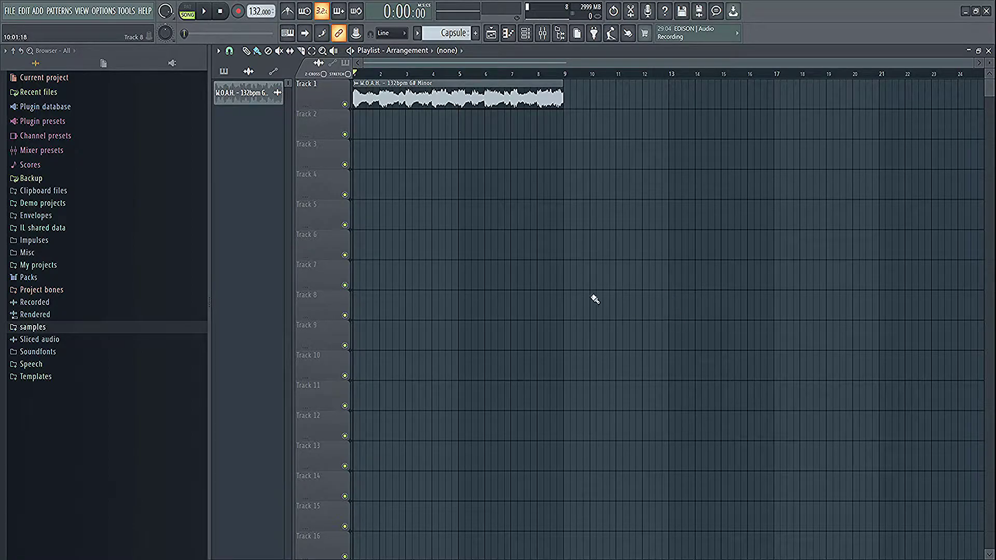
Browse the drum kits in the samples folder and look through the melodies of the DONT CRY - MWPRODUCTION kit.
{"action": "left_click", "coordinate": [51, 328]}
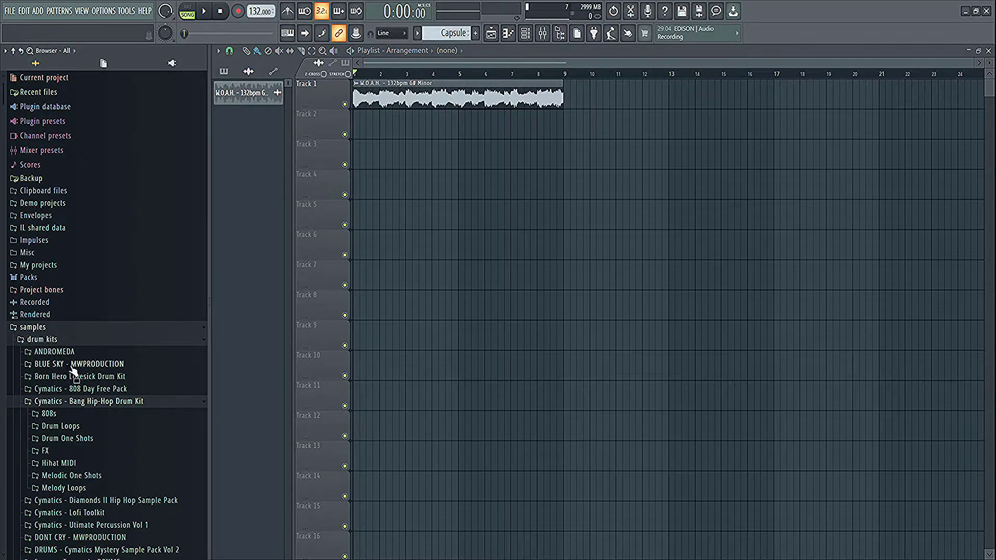
{"action": "left_click", "coordinate": [78, 402]}
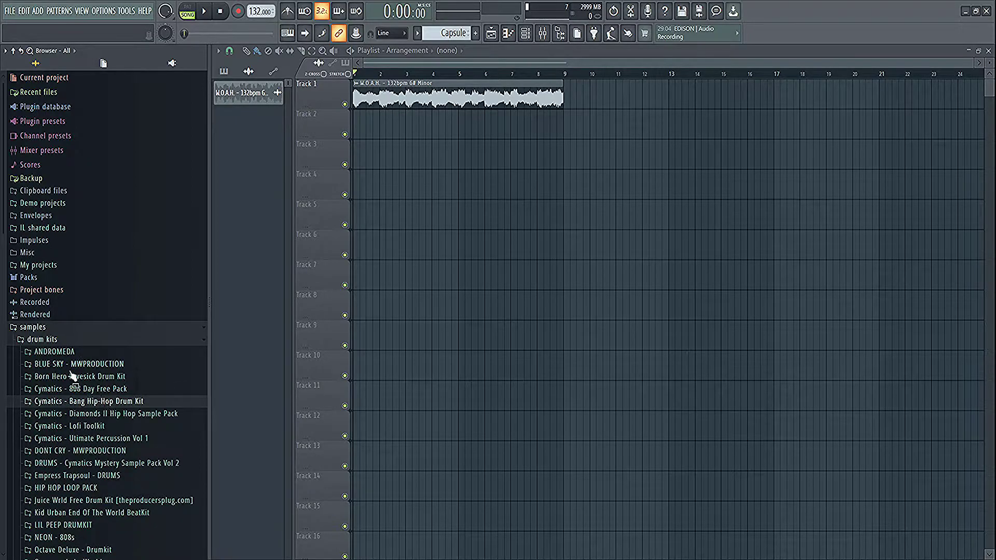
{"action": "left_click", "coordinate": [47, 340]}
{"action": "left_click", "coordinate": [48, 340]}
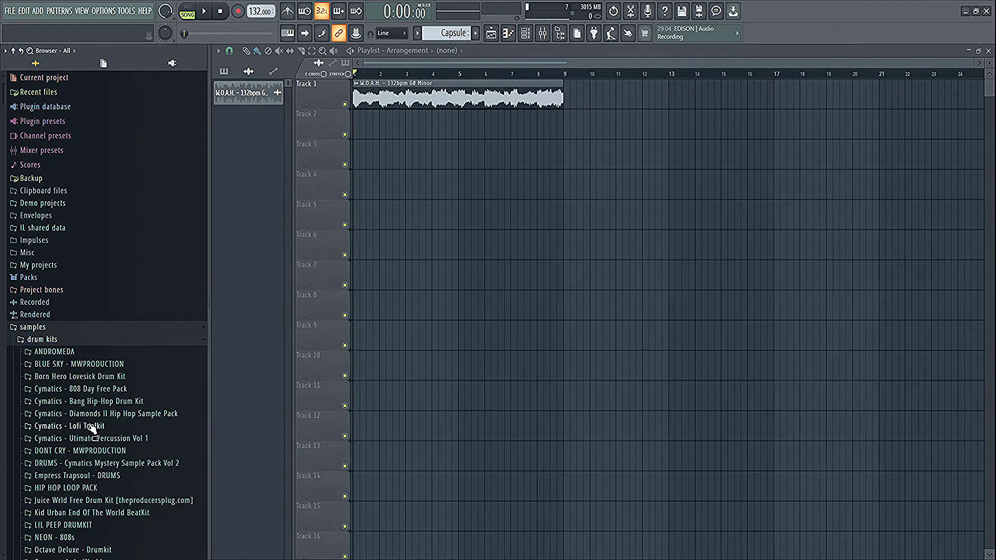
{"action": "left_click", "coordinate": [77, 451]}
{"action": "left_click", "coordinate": [66, 256]}
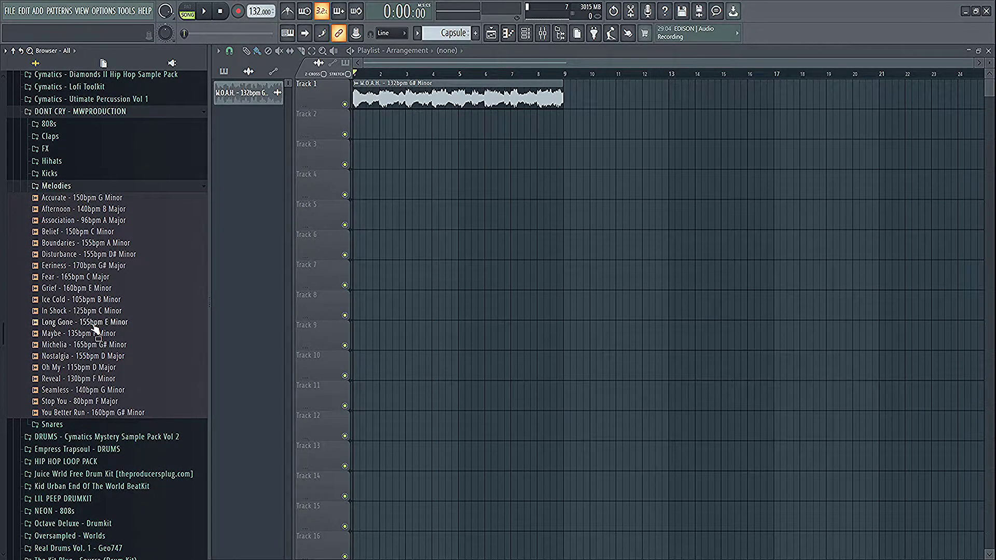
Look through the DONT CRY kit's FX and 808s folders and collapse the samples folder.
{"action": "left_click", "coordinate": [53, 161]}
{"action": "left_click", "coordinate": [56, 149]}
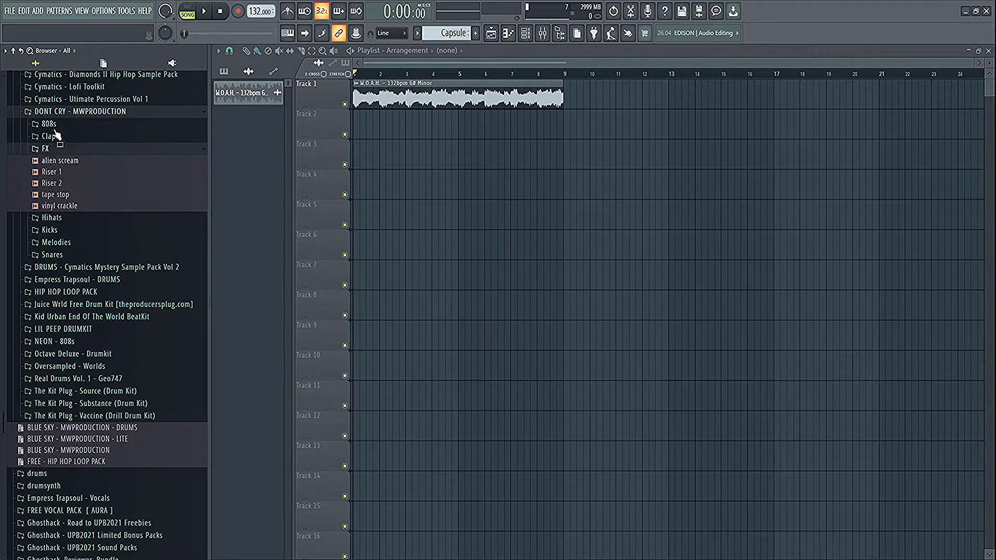
{"action": "left_click", "coordinate": [54, 127]}
{"action": "left_click", "coordinate": [57, 126]}
{"action": "scroll", "coordinate": [95, 228], "scroll_direction": "up", "scroll_amount": 9}
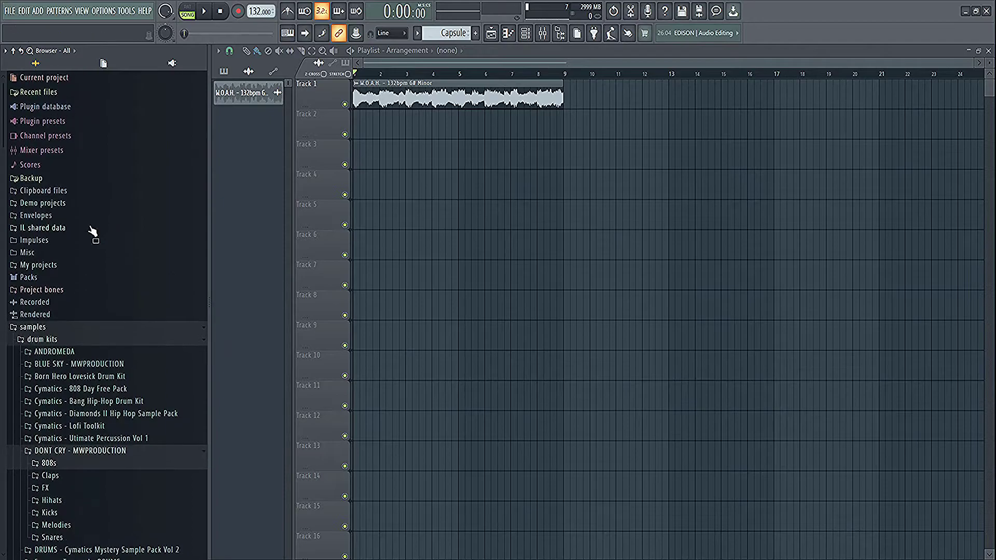
{"action": "left_click", "coordinate": [62, 326]}
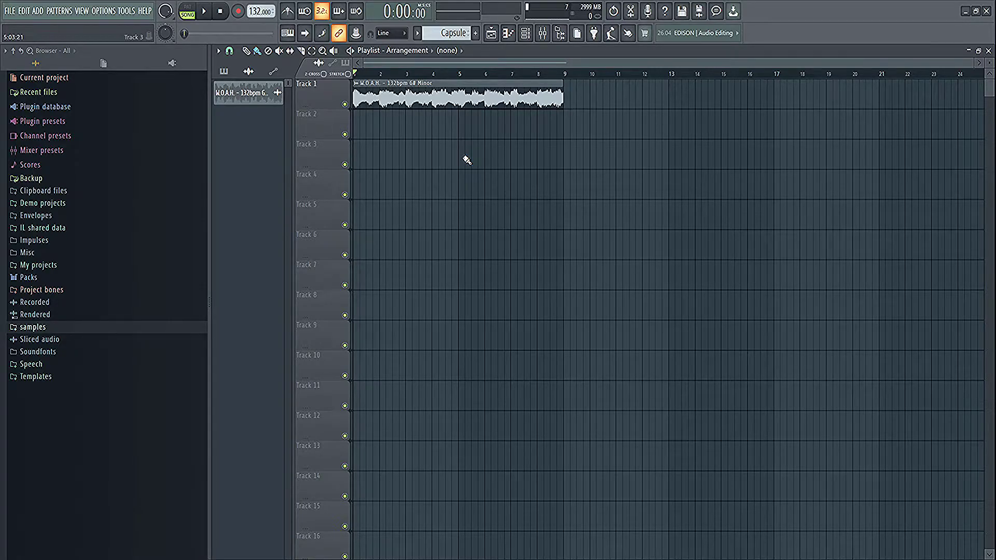
Play the W.O.A.H. audio loop on Track 1 through and stop playback.
{"action": "key", "text": "space"}
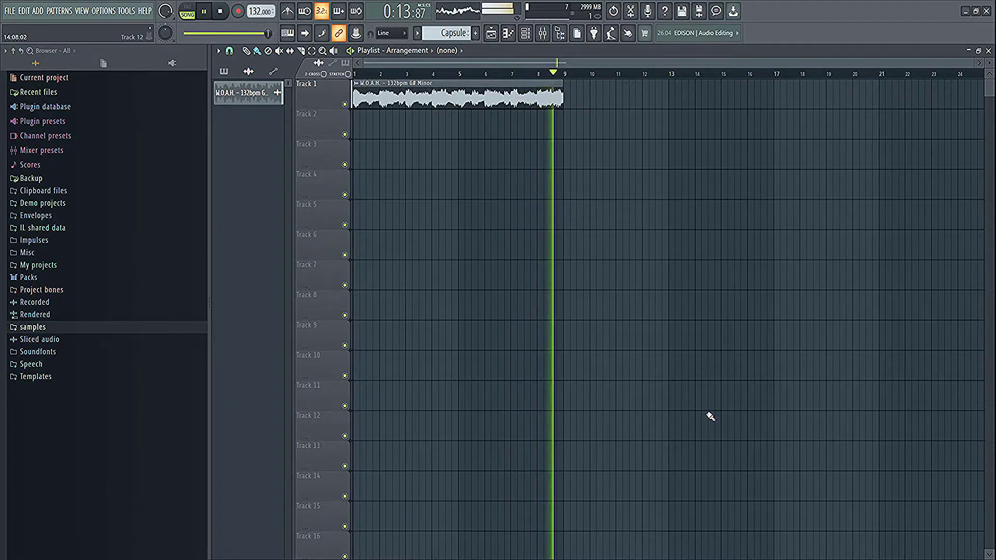
{"action": "key", "text": "space"}
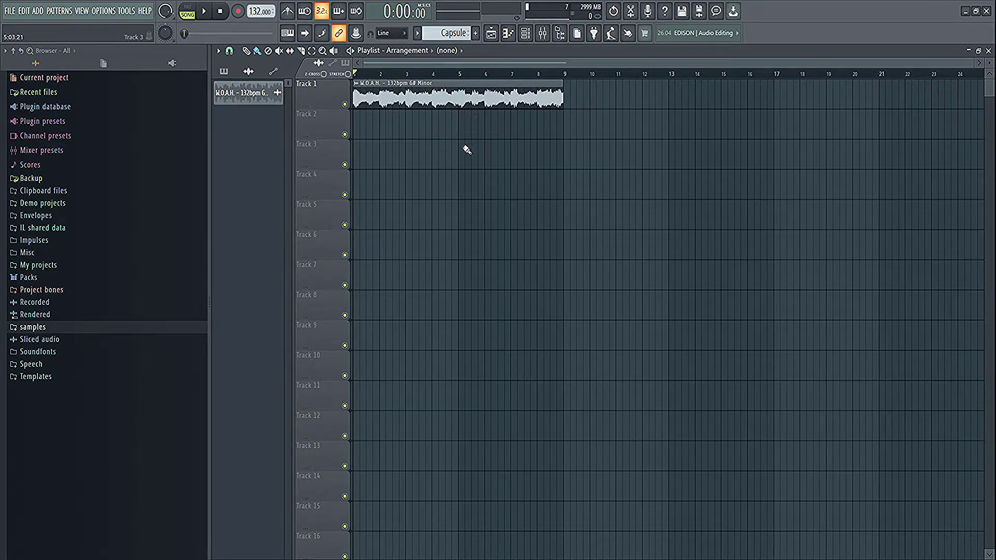
Show the project's patterns in the picker, go through them one by one, and remove the W.O.A.H. audio clip from Track 1.
{"action": "left_click", "coordinate": [224, 72]}
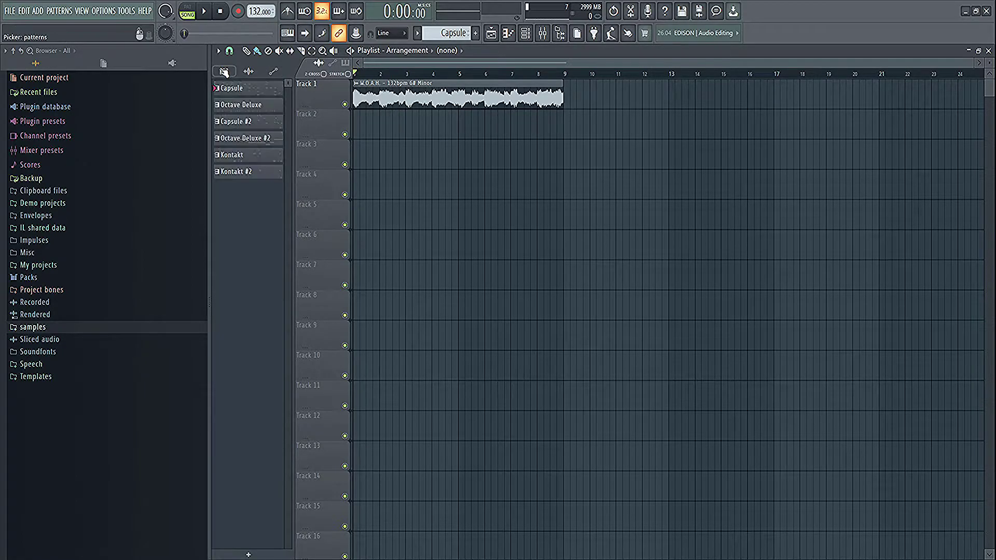
{"action": "left_click", "coordinate": [239, 91]}
{"action": "left_click", "coordinate": [240, 104]}
{"action": "left_click", "coordinate": [239, 121]}
{"action": "left_click", "coordinate": [243, 138]}
{"action": "left_click", "coordinate": [245, 155]}
{"action": "left_click", "coordinate": [241, 171]}
{"action": "left_click", "coordinate": [246, 155]}
{"action": "left_click", "coordinate": [270, 123]}
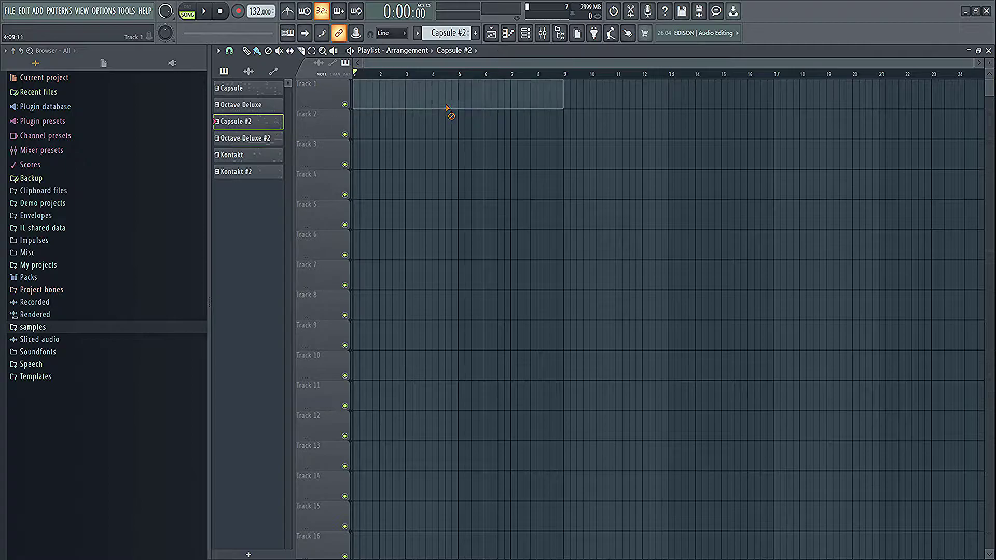
Select all six patterns from Capsule to Kontakt #2 and place them on Tracks 1 to 6 from bar 1.
{"action": "left_click_drag", "start_coordinate": [255, 98], "coordinate": [243, 182]}
{"action": "left_click_drag", "start_coordinate": [249, 91], "coordinate": [378, 98]}
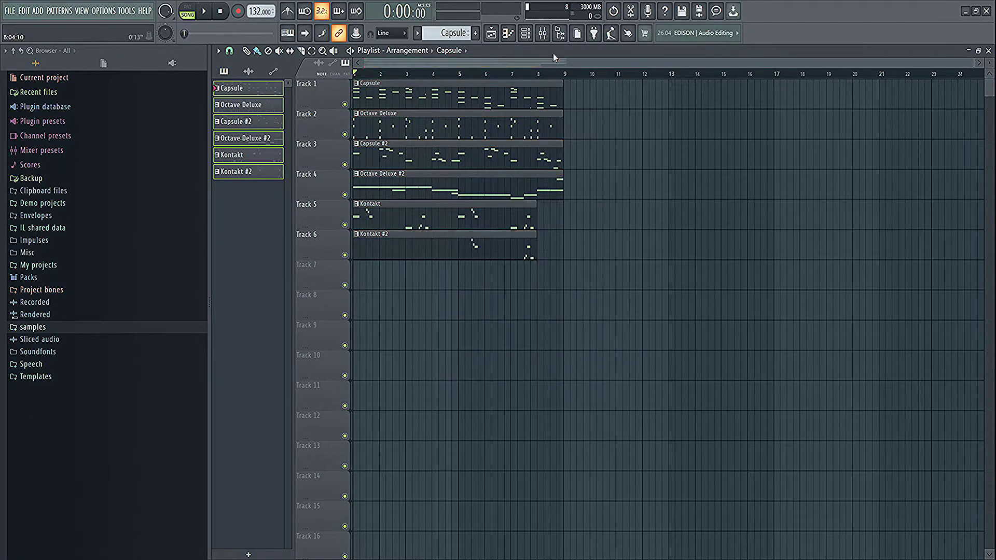
{"action": "left_click", "coordinate": [542, 33]}
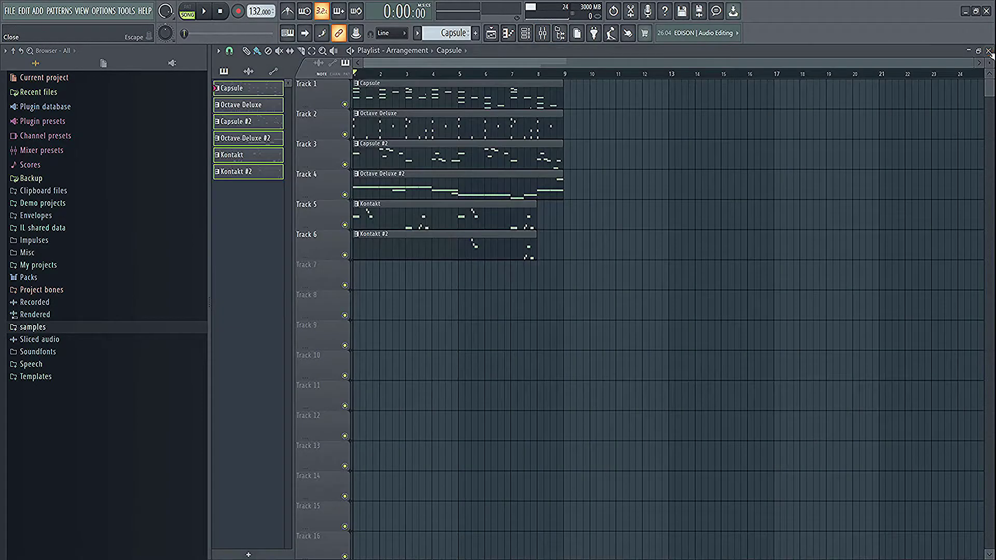
{"action": "left_click", "coordinate": [988, 50]}
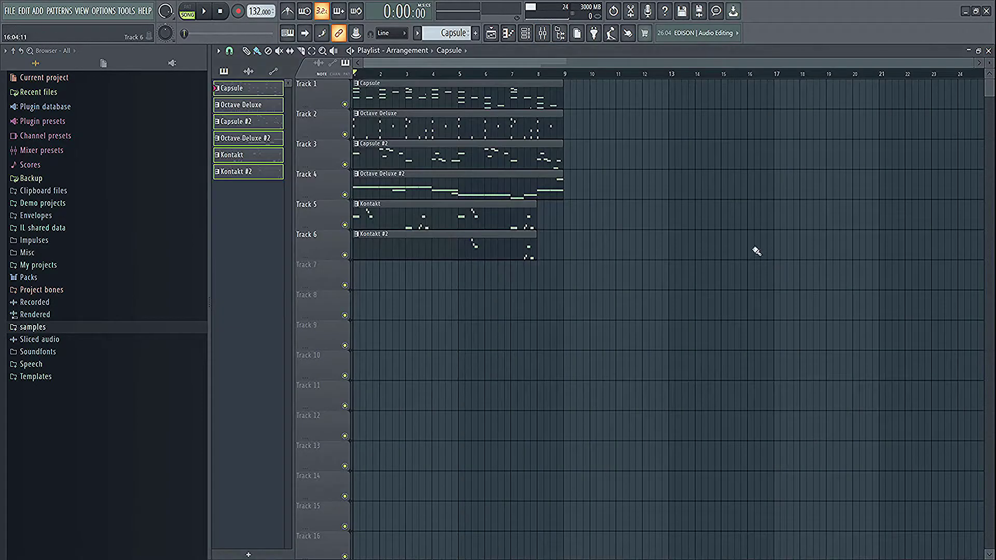
Open the Capsule pattern in a maximized piano roll, switch to pattern mode, and play its chords.
{"action": "double_click", "coordinate": [365, 99]}
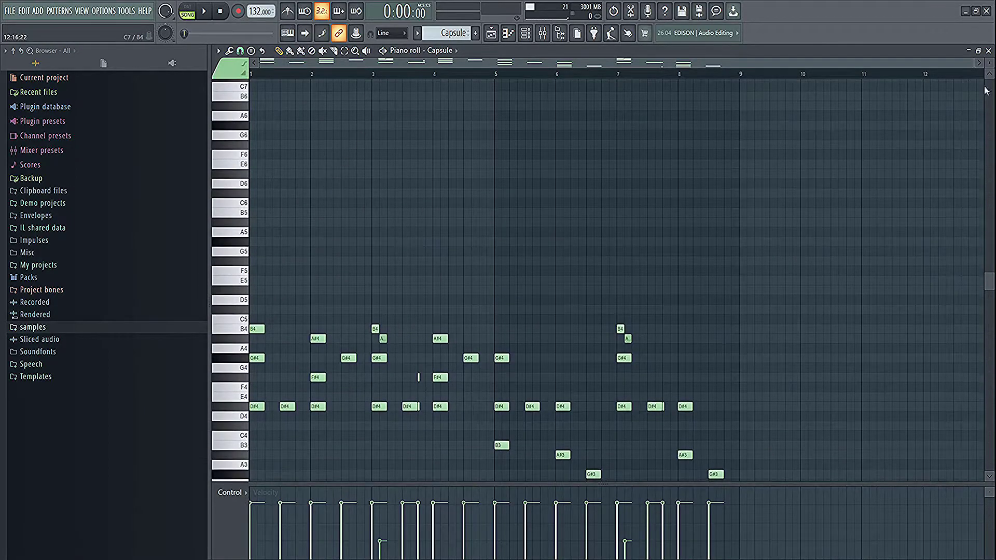
{"action": "left_click", "coordinate": [978, 51]}
{"action": "left_click", "coordinate": [918, 110]}
{"action": "left_click", "coordinate": [187, 6]}
{"action": "scroll", "coordinate": [332, 161], "scroll_direction": "down", "scroll_amount": 3}
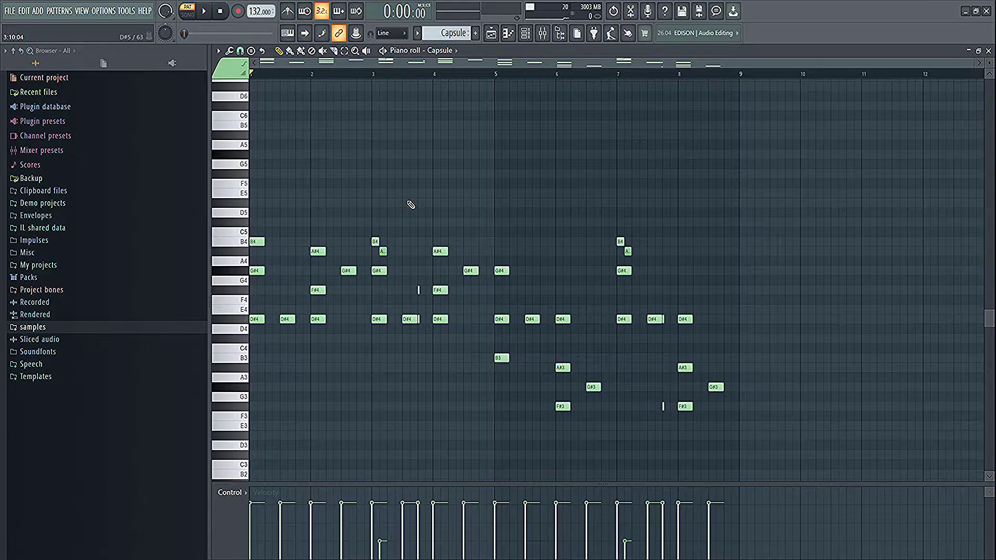
{"action": "key", "text": "space"}
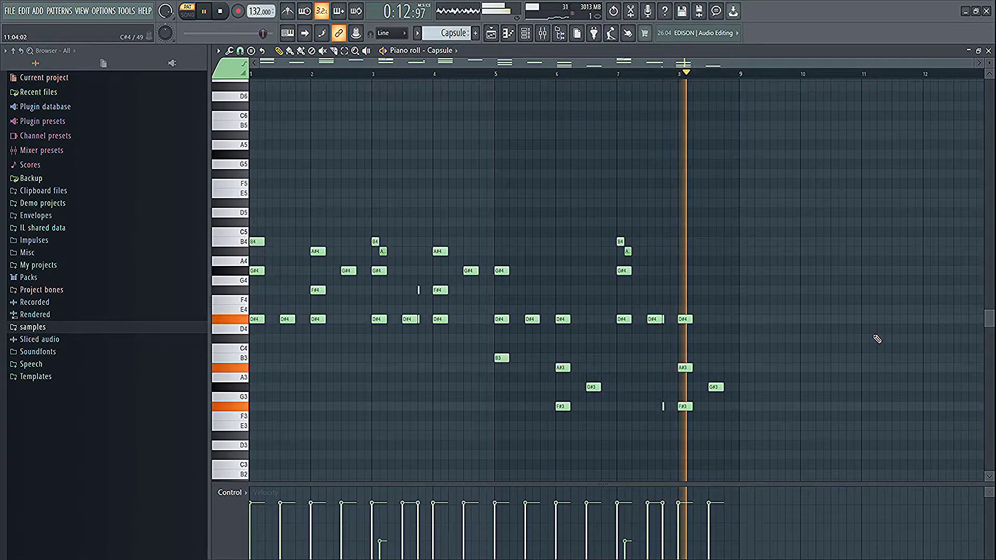
{"action": "key", "text": "space"}
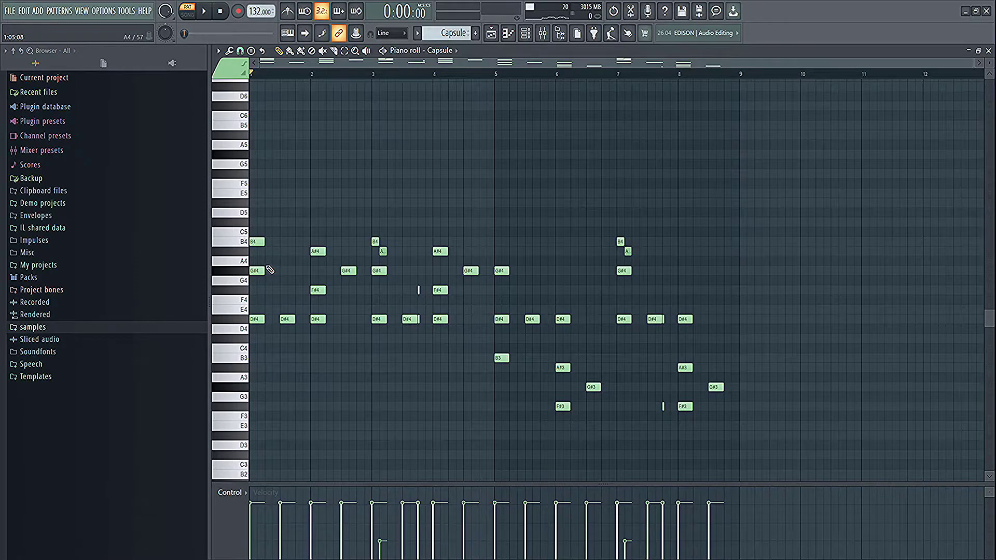
Try the first chord's D#4 note one octave higher at D#5 and return it to D#4.
{"action": "left_click", "coordinate": [258, 319], "text": "ctrl"}
{"action": "key", "text": "ctrl+Up"}
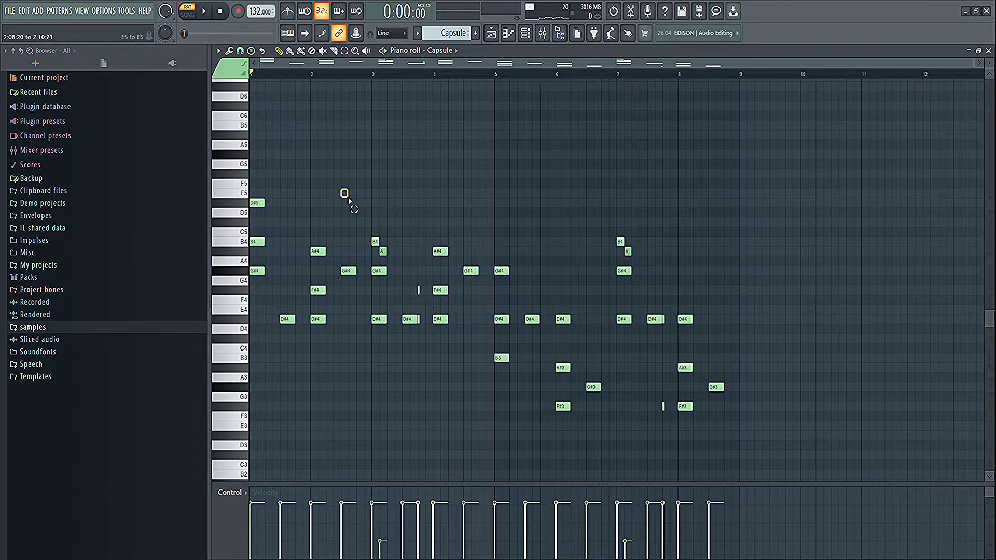
{"action": "left_click", "coordinate": [258, 268]}
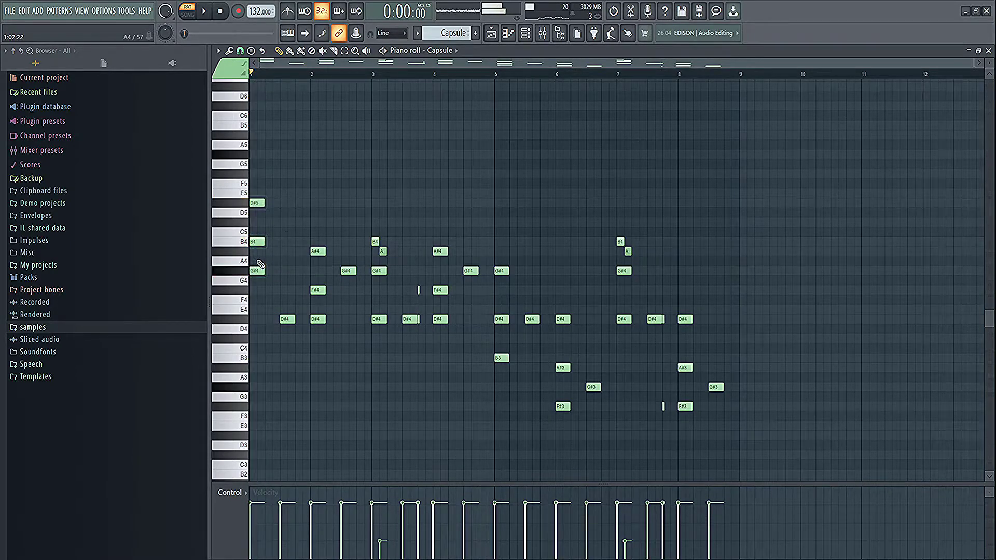
{"action": "left_click_drag", "start_coordinate": [287, 226], "coordinate": [248, 202]}
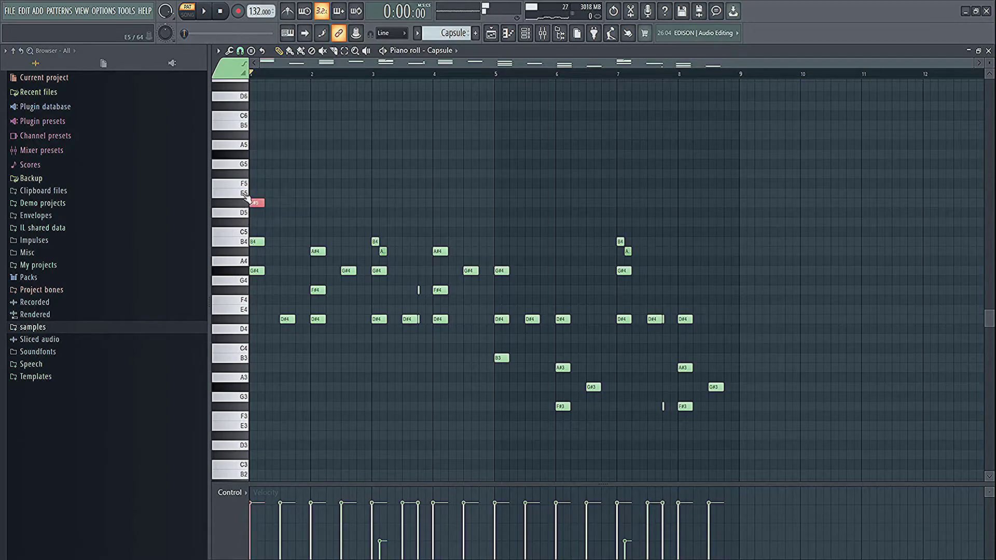
{"action": "key", "text": "ctrl+Down"}
{"action": "left_click", "coordinate": [303, 193]}
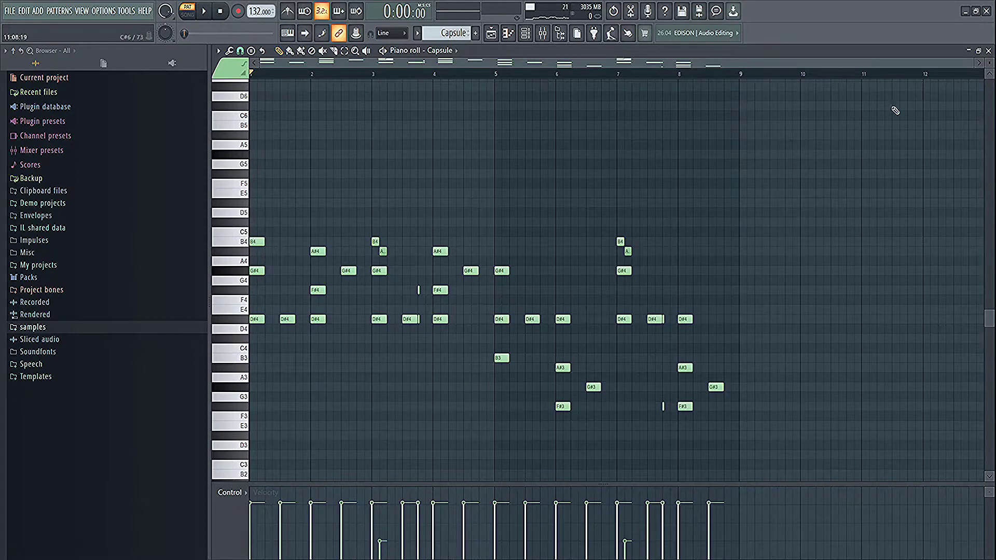
Close the Capsule piano roll, open the Octave Deluxe pattern, play its notes, and close it.
{"action": "left_click", "coordinate": [988, 51]}
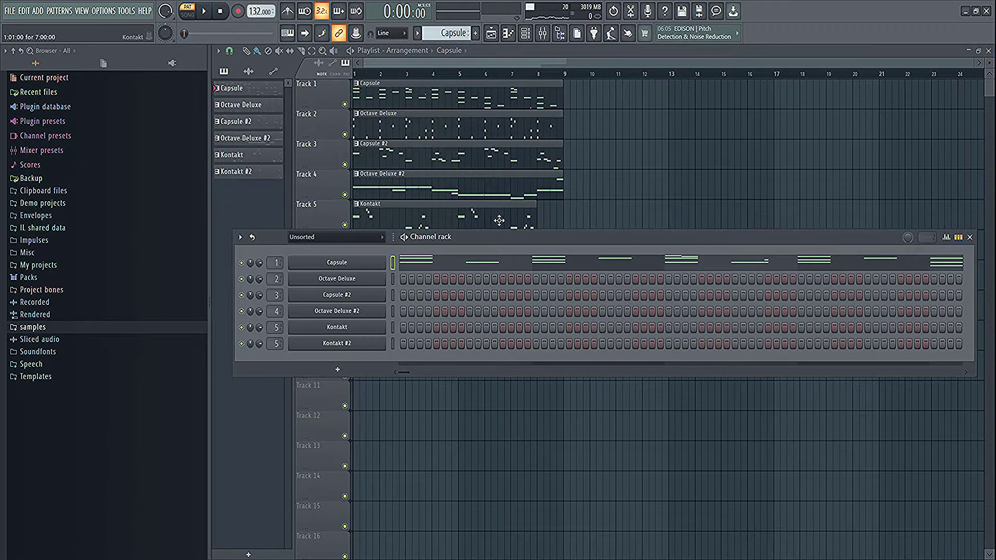
{"action": "left_click", "coordinate": [386, 126]}
{"action": "double_click", "coordinate": [389, 128]}
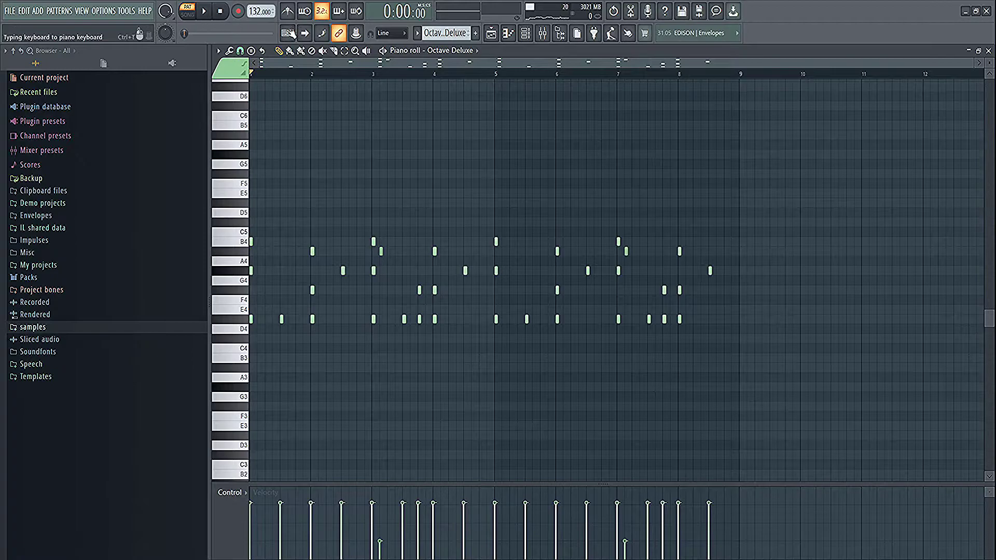
{"action": "key", "text": "space"}
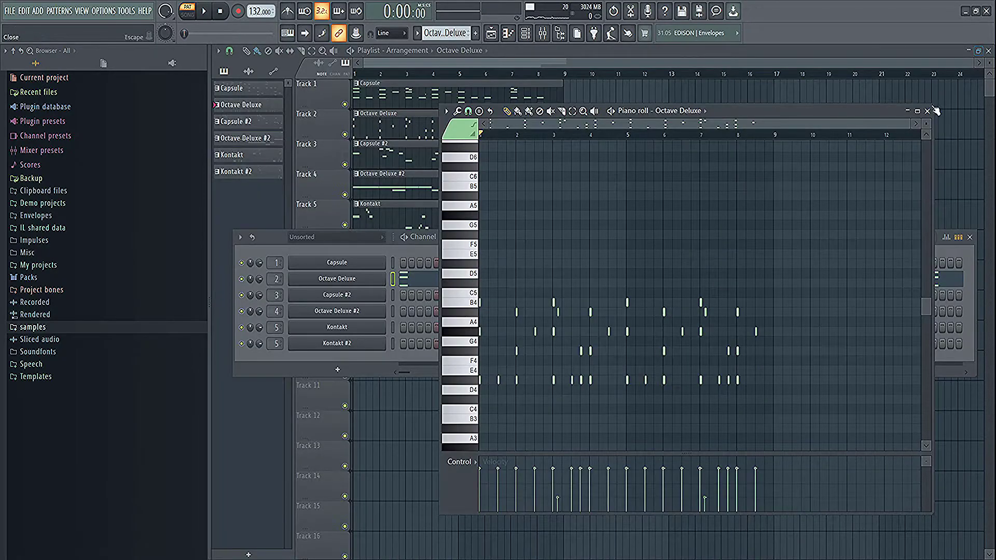
{"action": "left_click", "coordinate": [924, 109]}
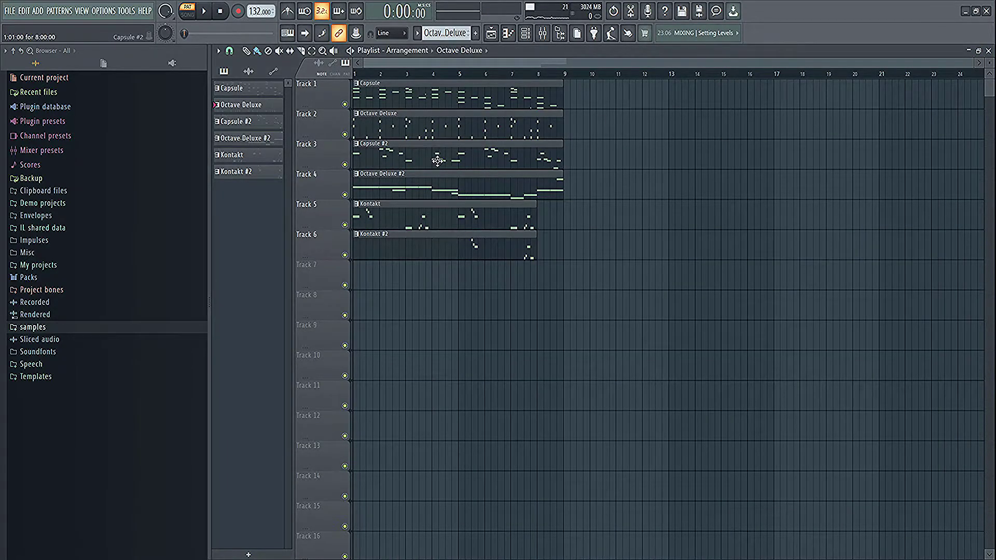
Open the Capsule #2 pattern in a maximized piano roll and examine its whole melody from bar 1.
{"action": "double_click", "coordinate": [431, 151]}
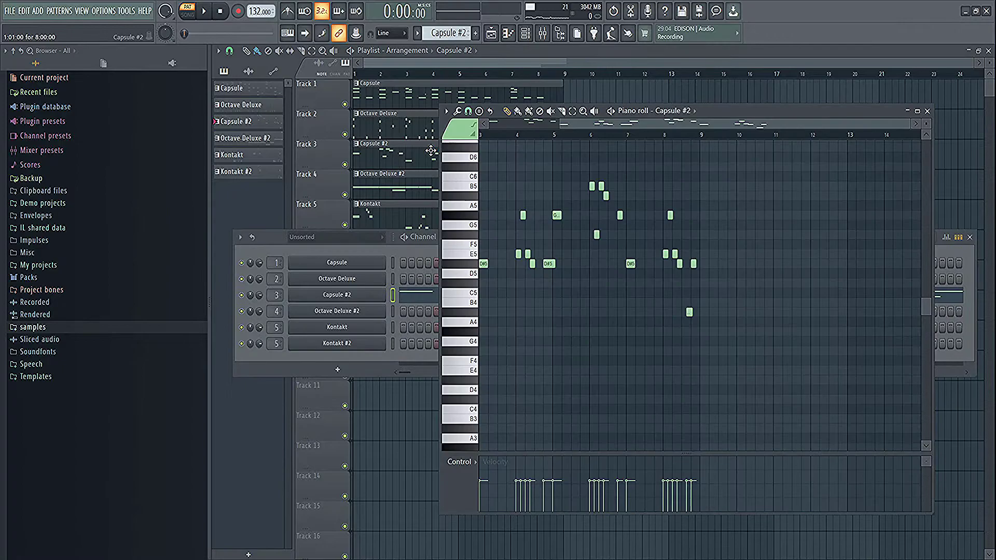
{"action": "left_click", "coordinate": [917, 111]}
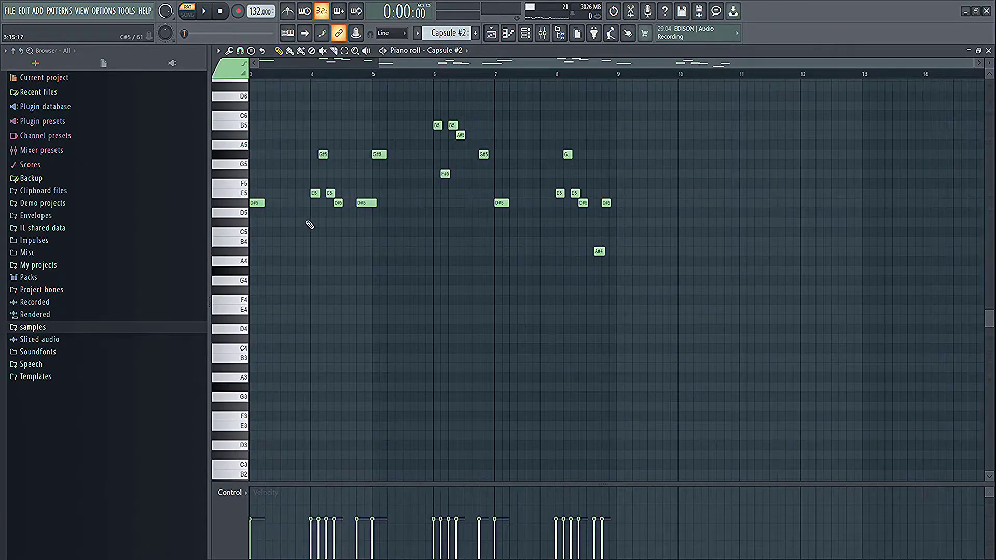
{"action": "scroll", "coordinate": [306, 222], "scroll_direction": "up", "scroll_amount": 3}
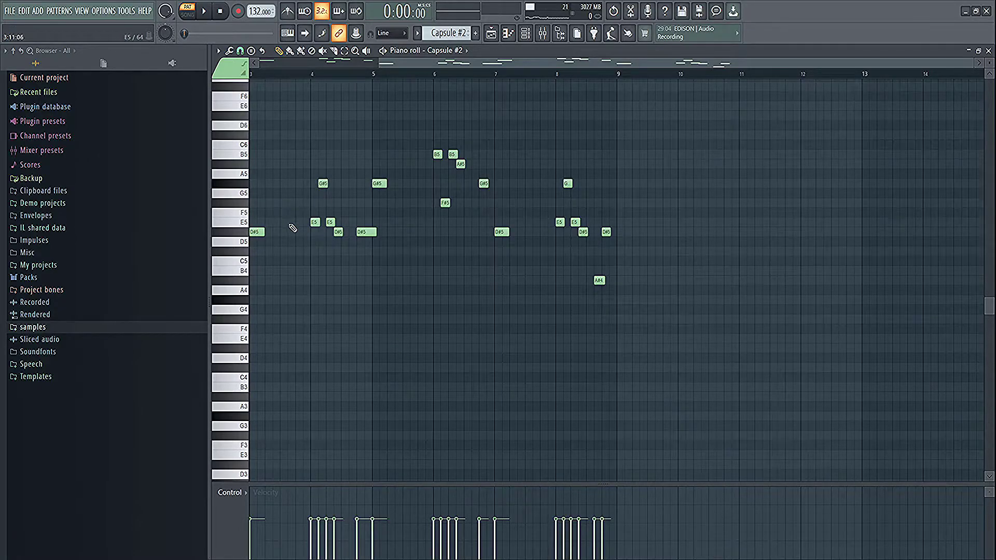
{"action": "scroll", "coordinate": [293, 228], "scroll_direction": "up", "scroll_amount": 3}
{"action": "scroll", "coordinate": [491, 279], "scroll_direction": "down", "scroll_amount": 3}
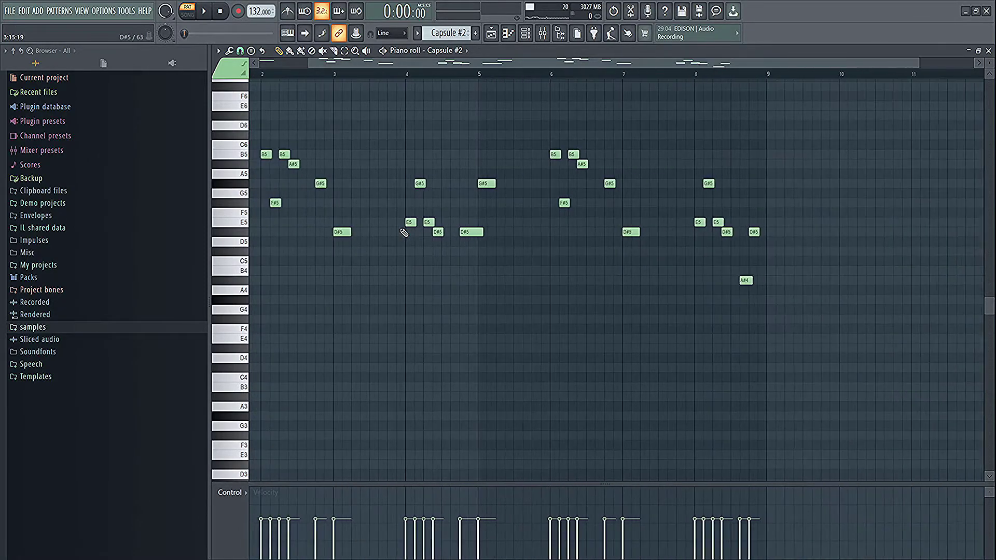
{"action": "scroll", "coordinate": [441, 142], "scroll_direction": "up", "scroll_amount": 2}
{"action": "scroll", "coordinate": [315, 221], "scroll_direction": "up", "scroll_amount": 1}
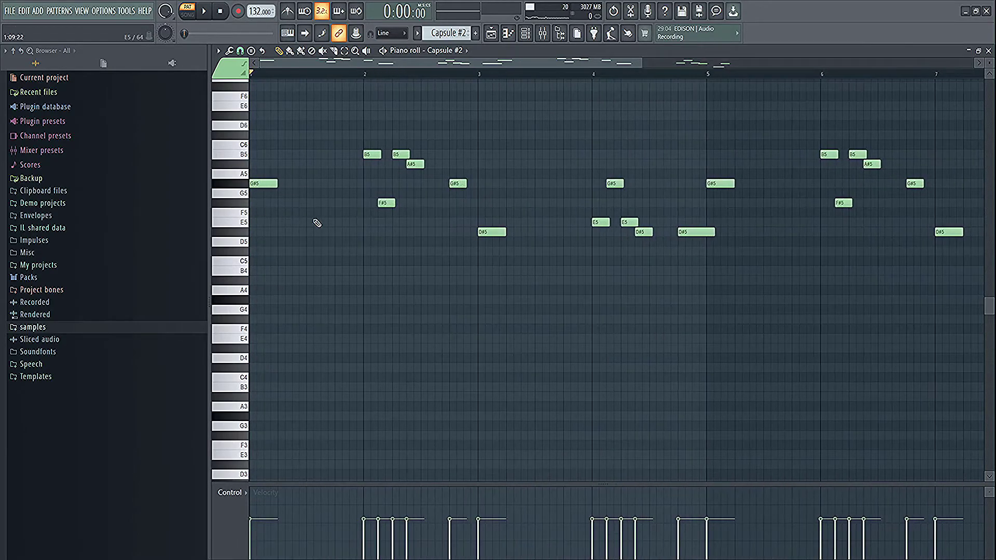
{"action": "scroll", "coordinate": [363, 259], "scroll_direction": "down", "scroll_amount": 3}
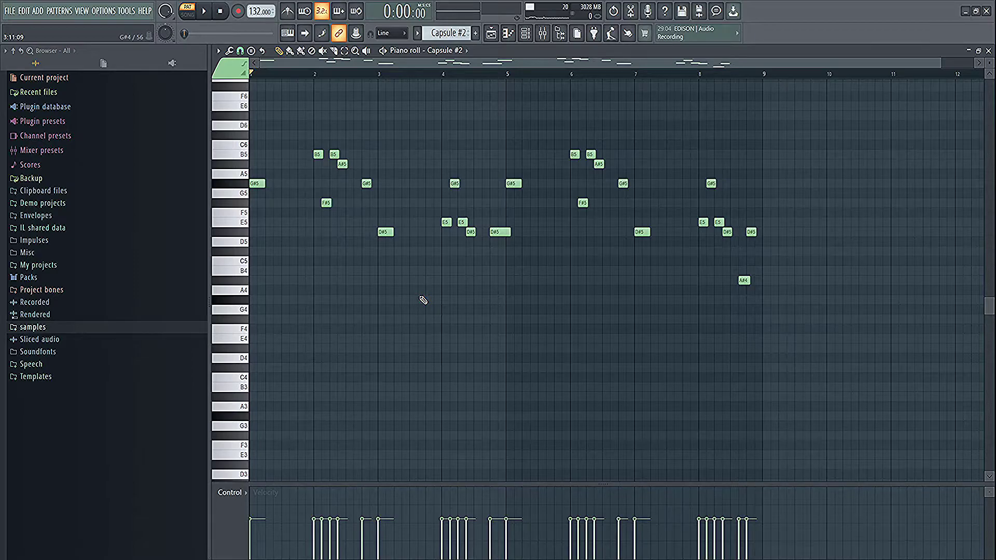
Play the Capsule #2 melody from the start and again from bar 8.
{"action": "left_click_drag", "start_coordinate": [313, 282], "coordinate": [352, 303]}
{"action": "key", "text": "space"}
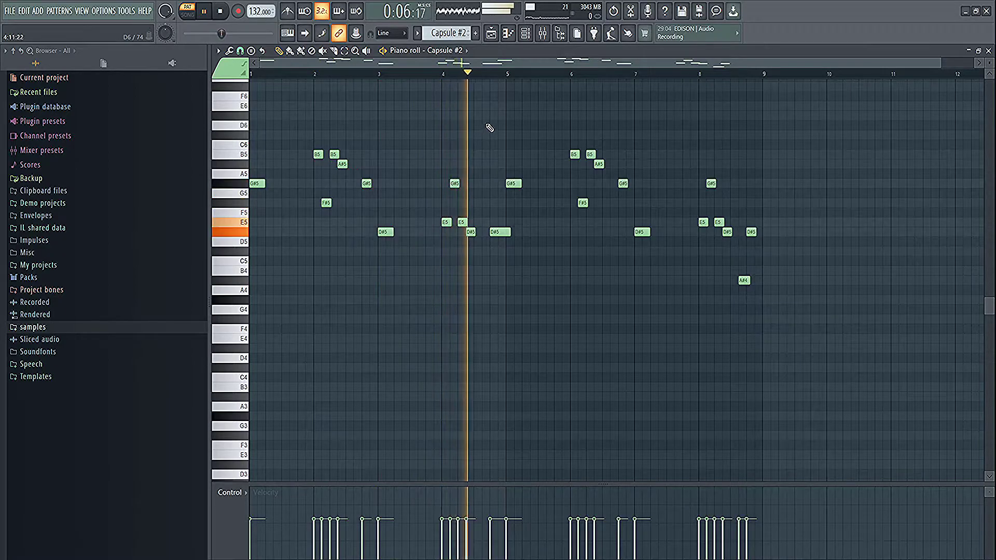
{"action": "key", "text": "space"}
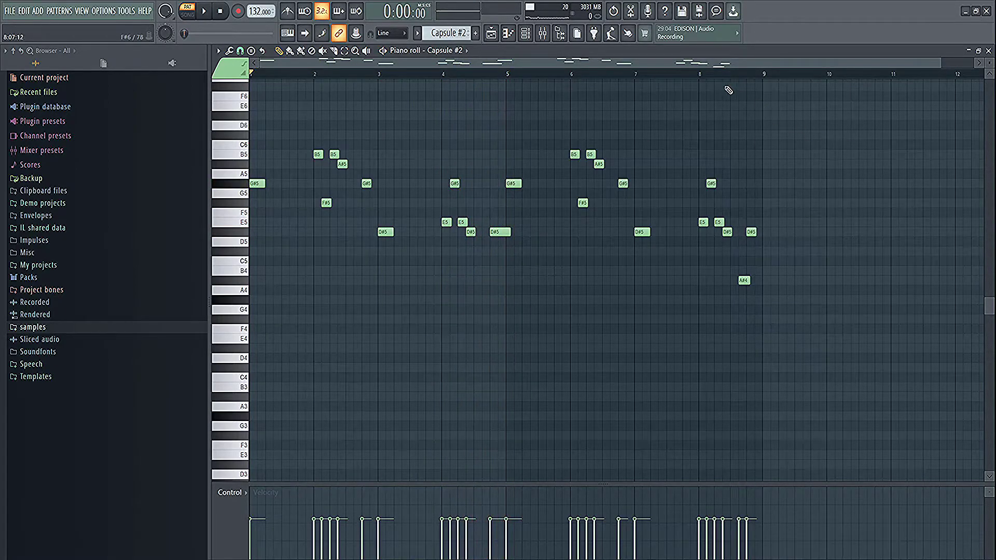
{"action": "left_click", "coordinate": [699, 74]}
{"action": "key", "text": "space"}
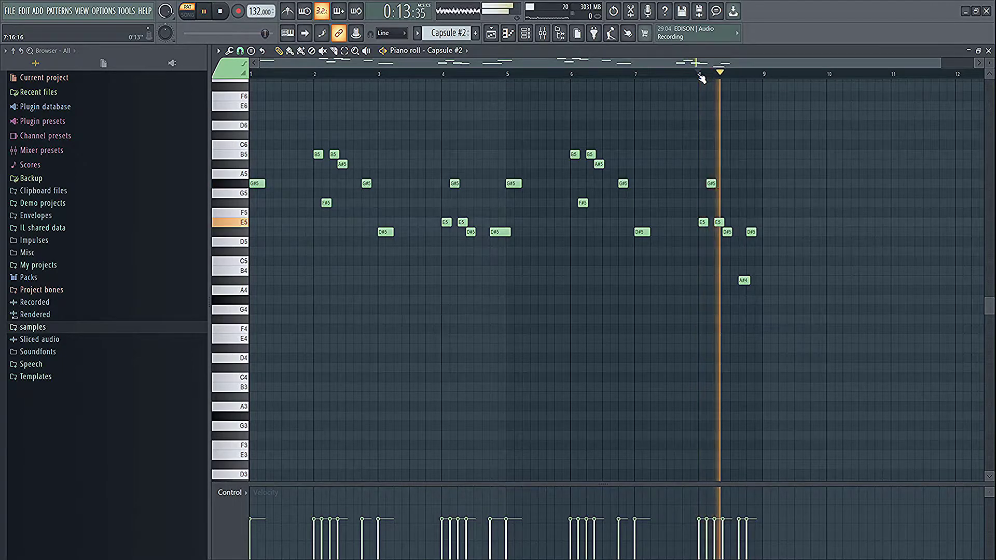
Stop the Capsule #2 playback, close its piano roll, and open the Octave Deluxe #2 pattern in the piano roll.
{"action": "key", "text": "space"}
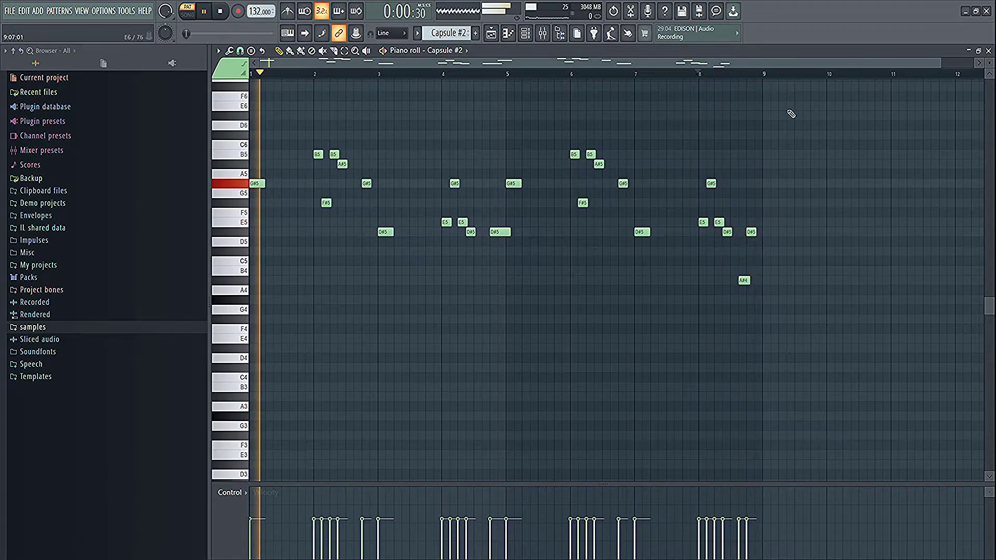
{"action": "left_click", "coordinate": [988, 51]}
{"action": "key", "text": "F6"}
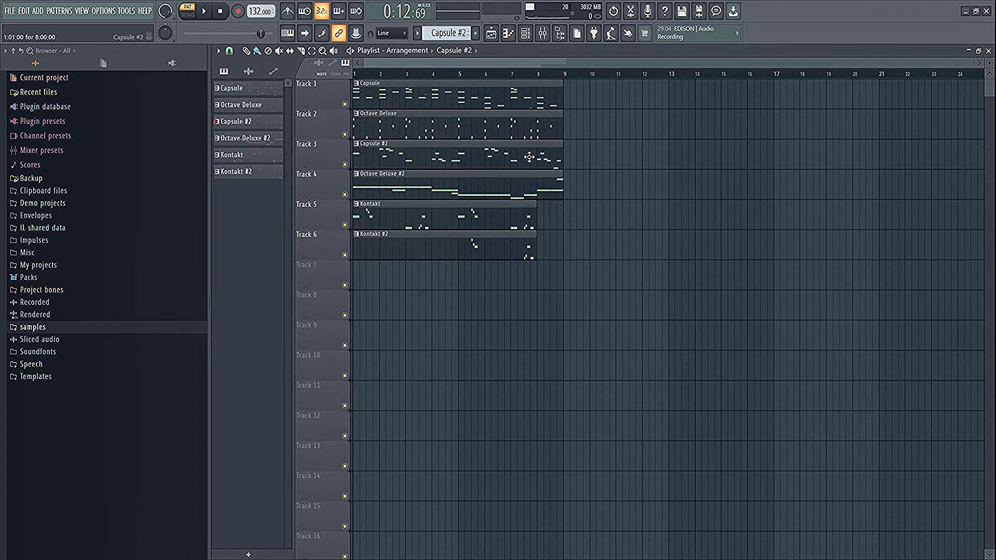
{"action": "right_click", "coordinate": [344, 195]}
{"action": "right_click", "coordinate": [344, 195]}
{"action": "double_click", "coordinate": [374, 191]}
{"action": "scroll", "coordinate": [373, 191], "scroll_direction": "down", "scroll_amount": 1, "text": "ctrl"}
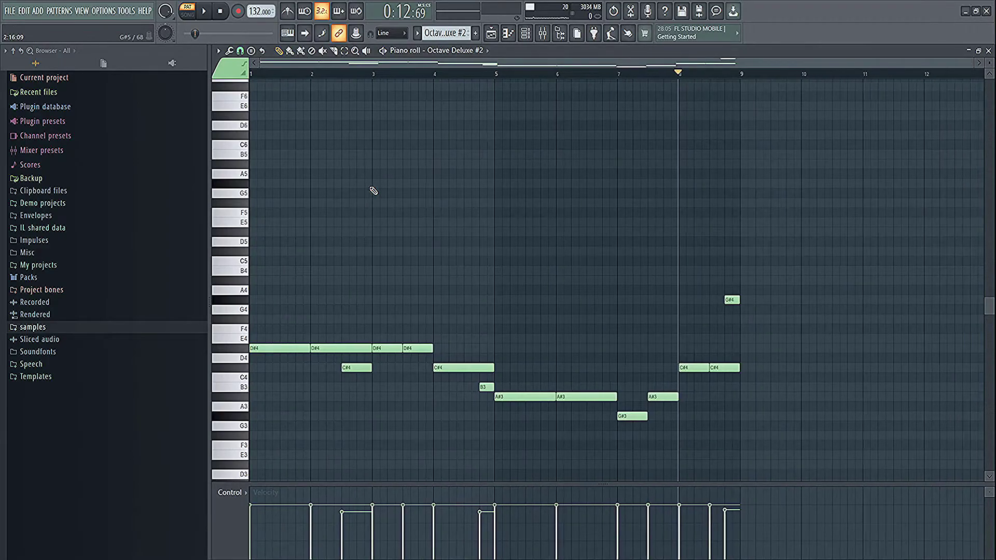
Examine the Octave Deluxe #2 bass notes from bar 1 to bar 8, including the short passing notes.
{"action": "scroll", "coordinate": [362, 216], "scroll_direction": "down", "scroll_amount": 3}
{"action": "left_click_drag", "start_coordinate": [286, 272], "coordinate": [446, 314]}
{"action": "left_click", "coordinate": [466, 278], "text": "ctrl"}
{"action": "left_click", "coordinate": [467, 281], "text": "ctrl"}
{"action": "left_click_drag", "start_coordinate": [518, 314], "coordinate": [555, 323]}
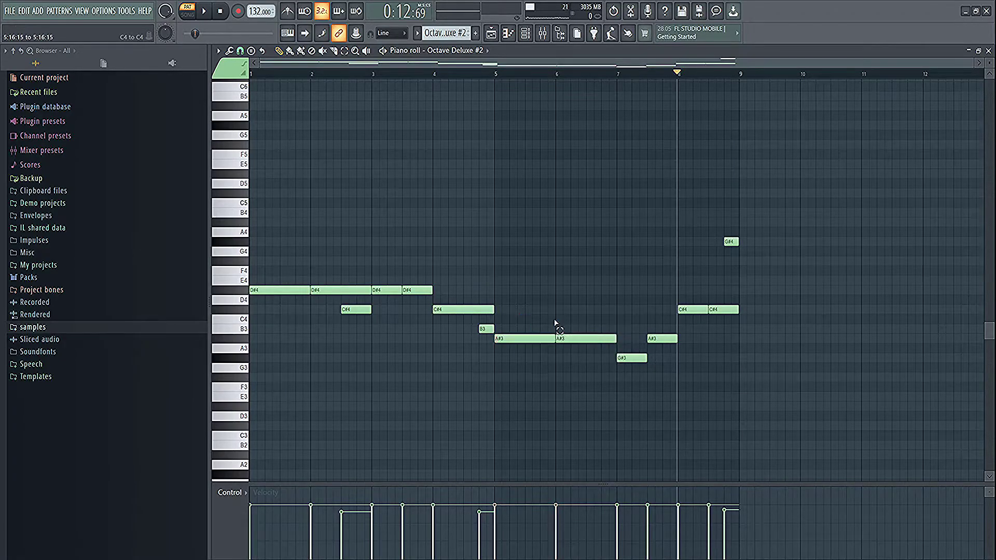
{"action": "left_click_drag", "start_coordinate": [517, 313], "coordinate": [593, 360]}
{"action": "left_click", "coordinate": [569, 300]}
{"action": "left_click_drag", "start_coordinate": [544, 324], "coordinate": [588, 358]}
{"action": "left_click", "coordinate": [563, 335]}
{"action": "left_click_drag", "start_coordinate": [516, 248], "coordinate": [560, 276]}
Play the Octave Deluxe #2 pattern from bar 1, stop it, and close its piano roll.
{"action": "key", "text": "space"}
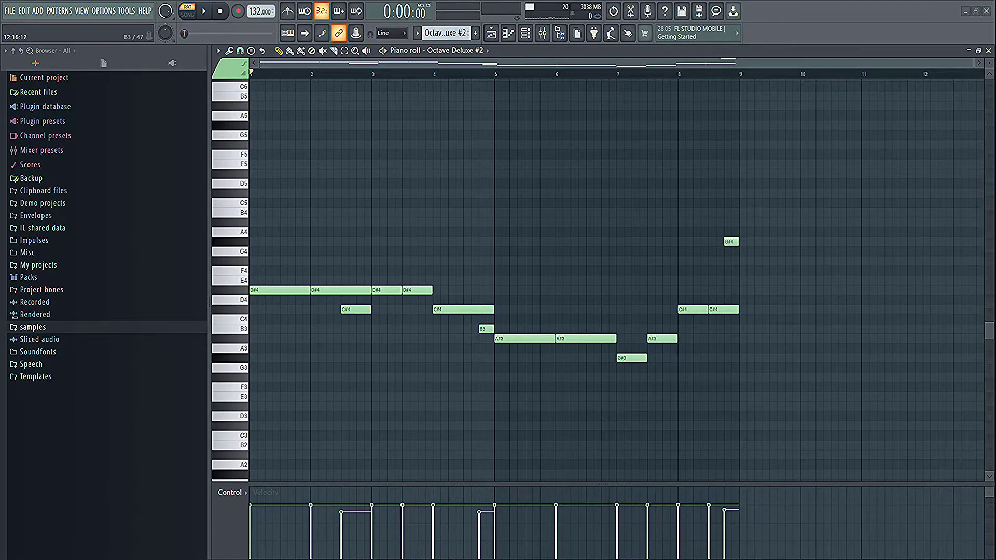
{"action": "key", "text": "space"}
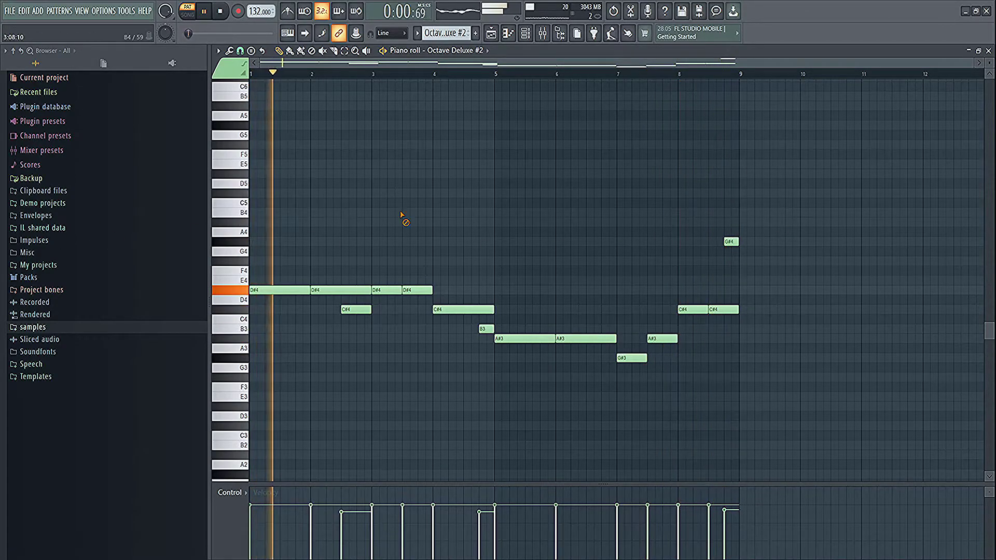
{"action": "key", "text": "space"}
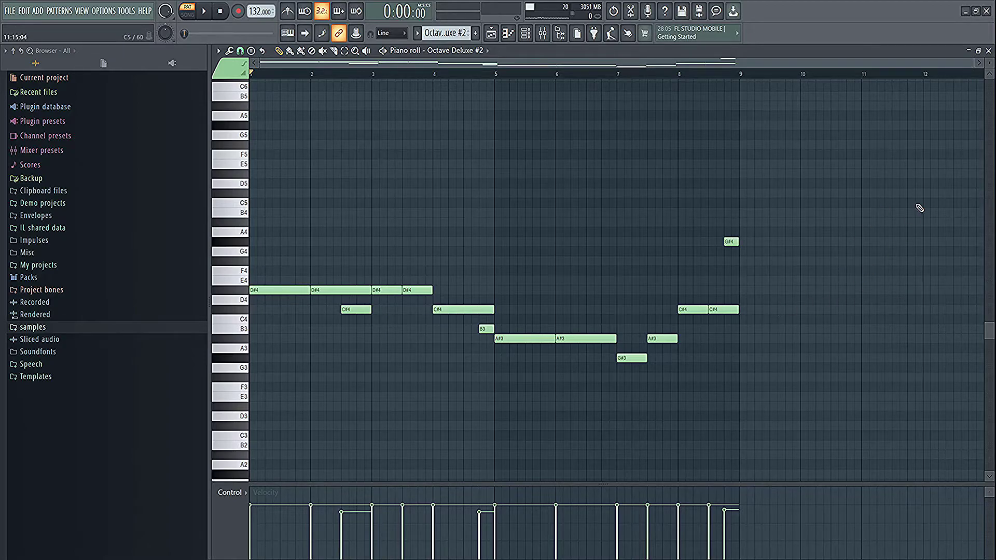
{"action": "left_click", "coordinate": [989, 51]}
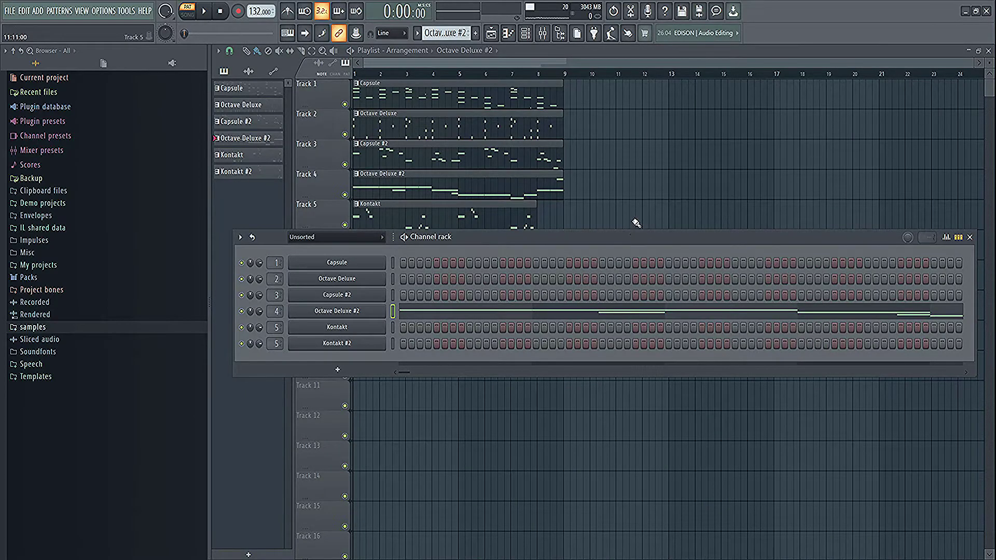
Reopen the Octave Deluxe #2 notes for another look and return to the playlist without the channel rack.
{"action": "left_click", "coordinate": [575, 314]}
{"action": "scroll", "coordinate": [578, 318], "scroll_direction": "down", "scroll_amount": 1}
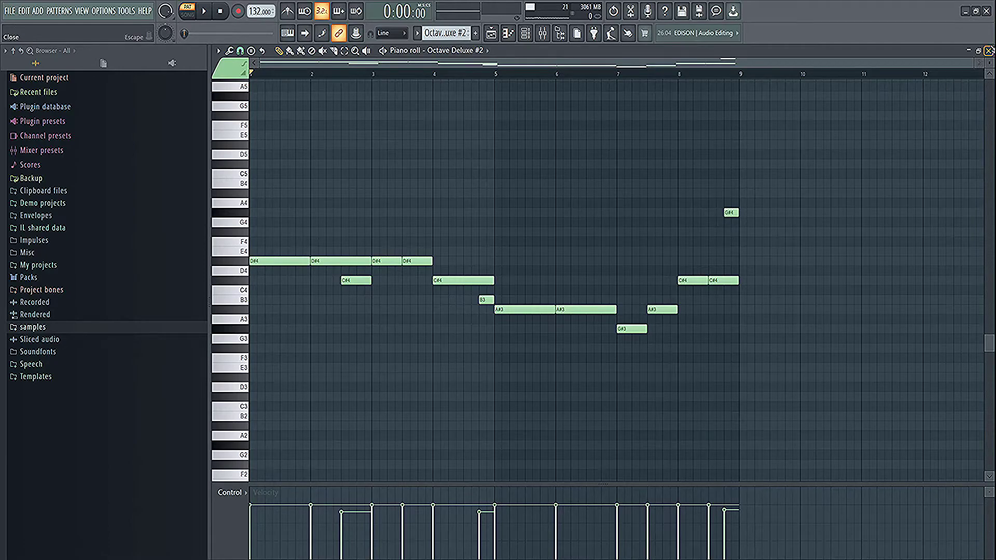
{"action": "left_click", "coordinate": [988, 51]}
{"action": "key", "text": "Escape"}
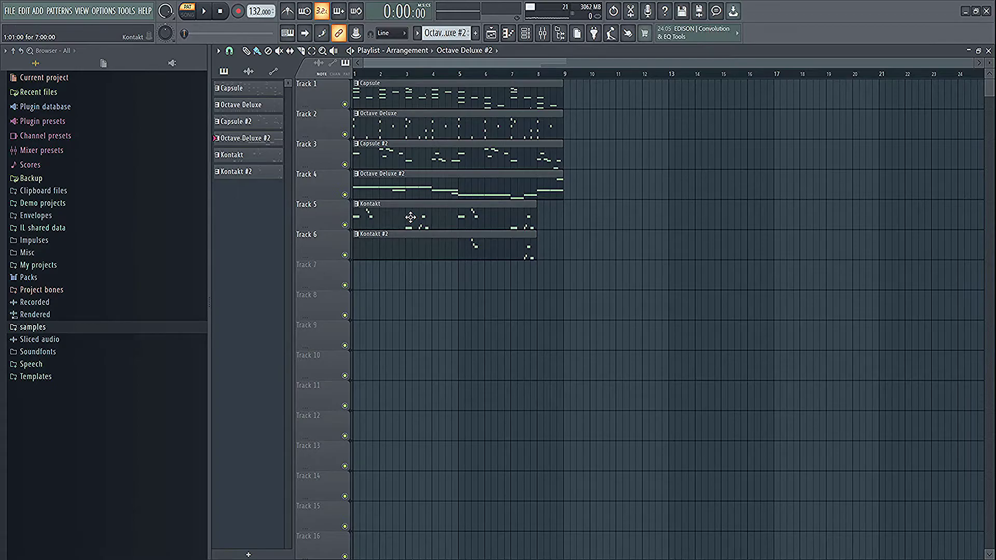
Open the Kontakt pattern in the piano roll, examine its note groups across bars 1 to 7, and play it.
{"action": "left_click", "coordinate": [478, 244]}
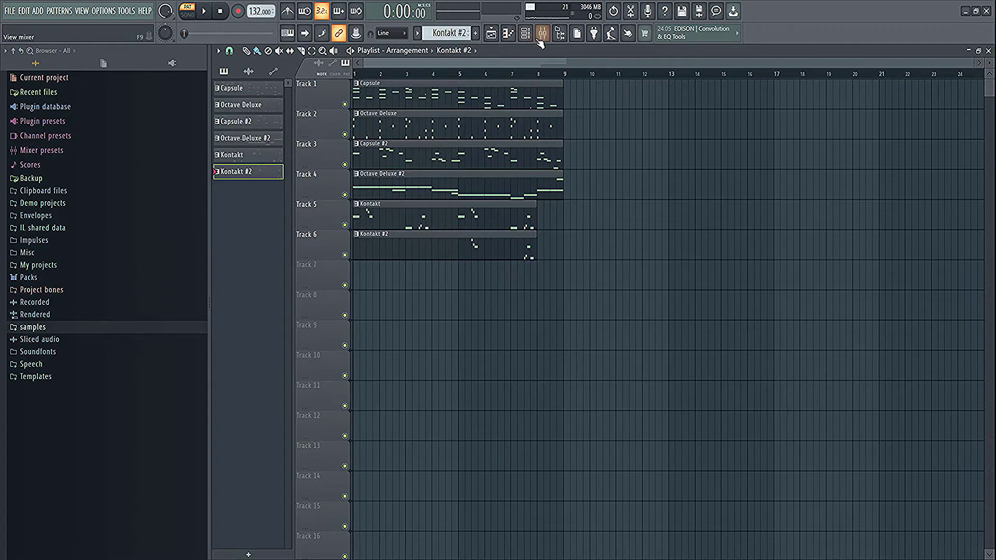
{"action": "double_click", "coordinate": [457, 207]}
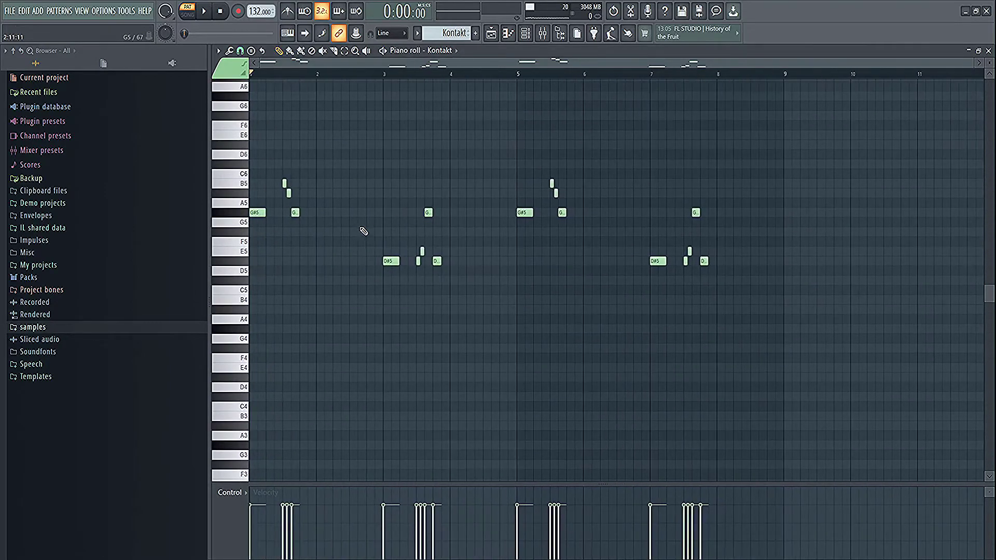
{"action": "left_click_drag", "start_coordinate": [309, 161], "coordinate": [398, 243]}
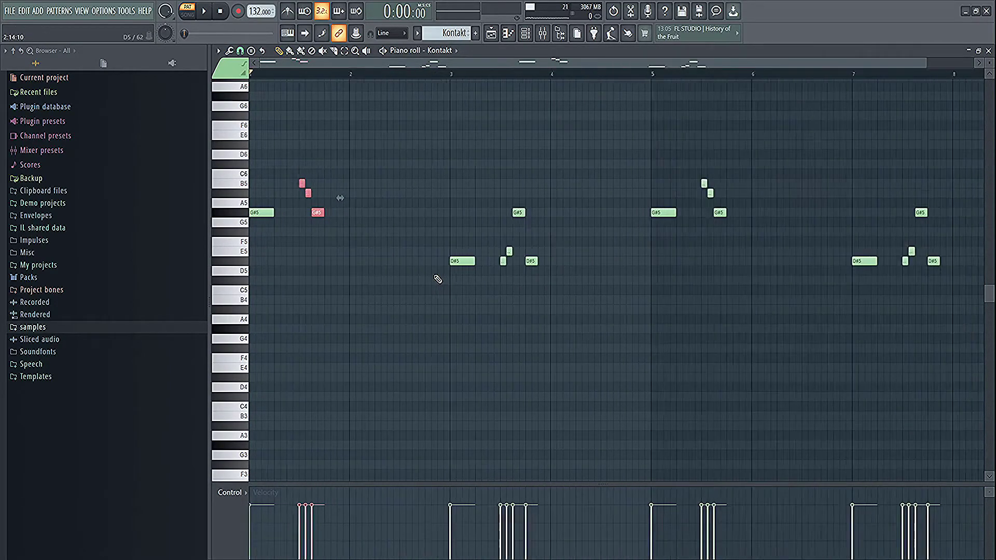
{"action": "scroll", "coordinate": [438, 279], "scroll_direction": "down", "scroll_amount": 1}
{"action": "left_click_drag", "start_coordinate": [404, 189], "coordinate": [487, 283]}
{"action": "left_click_drag", "start_coordinate": [537, 234], "coordinate": [546, 206]}
{"action": "left_click_drag", "start_coordinate": [679, 256], "coordinate": [700, 303]}
{"action": "left_click", "coordinate": [707, 356]}
{"action": "scroll", "coordinate": [639, 326], "scroll_direction": "up", "scroll_amount": 2}
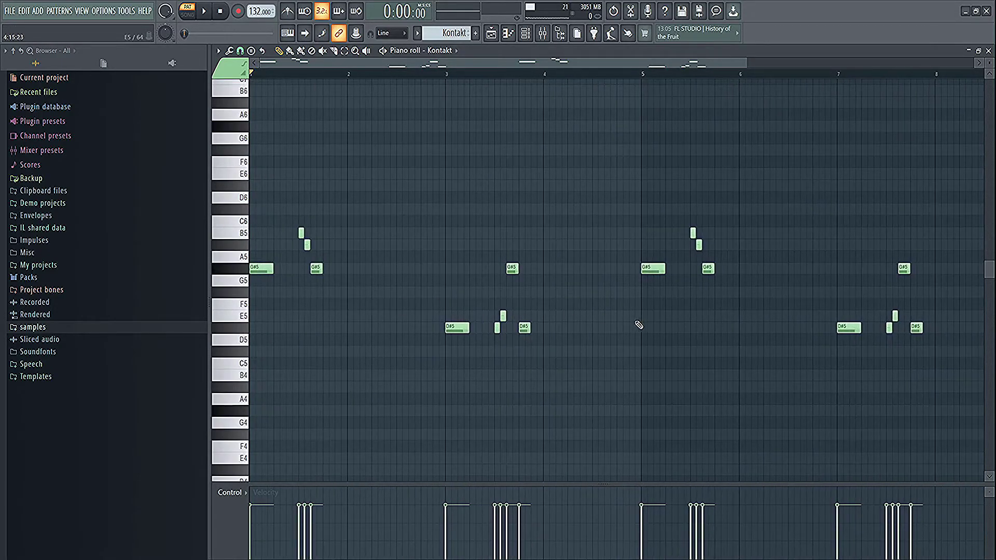
{"action": "key", "text": "space"}
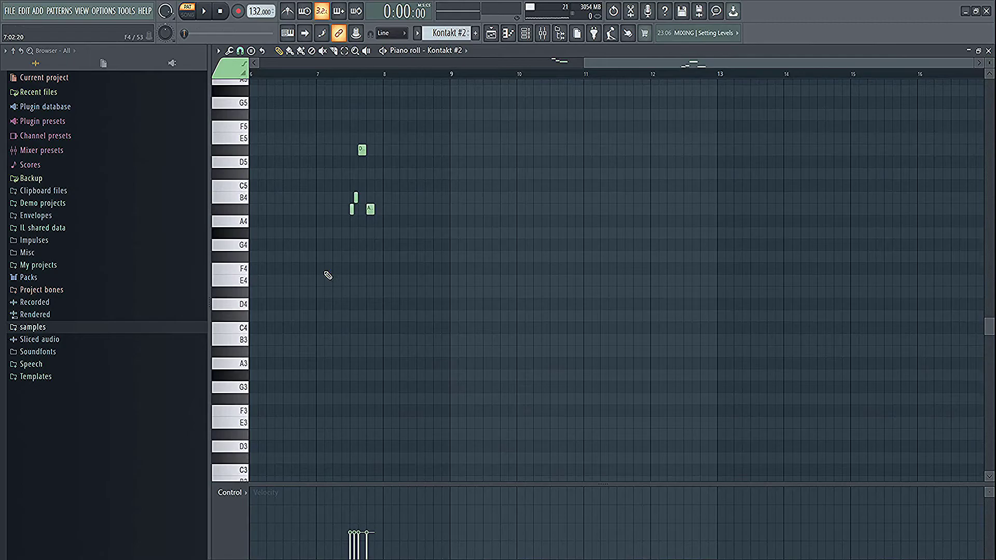
Examine the Kontakt #2 notes in bars 5 and 7, and close the piano roll and channel rack.
{"action": "scroll", "coordinate": [328, 275], "scroll_direction": "left", "scroll_amount": 8}
{"action": "scroll", "coordinate": [640, 225], "scroll_direction": "up", "scroll_amount": 3}
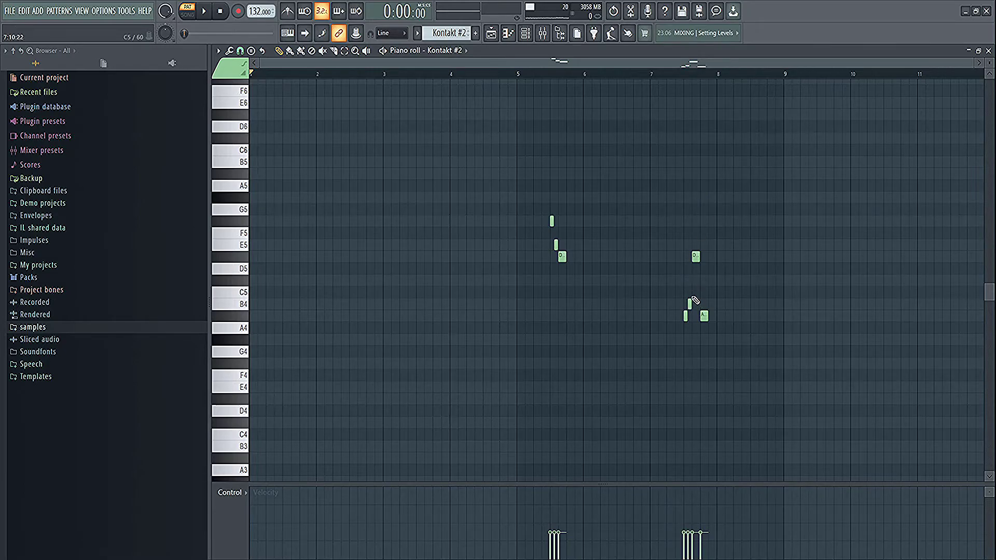
{"action": "left_click", "coordinate": [988, 51]}
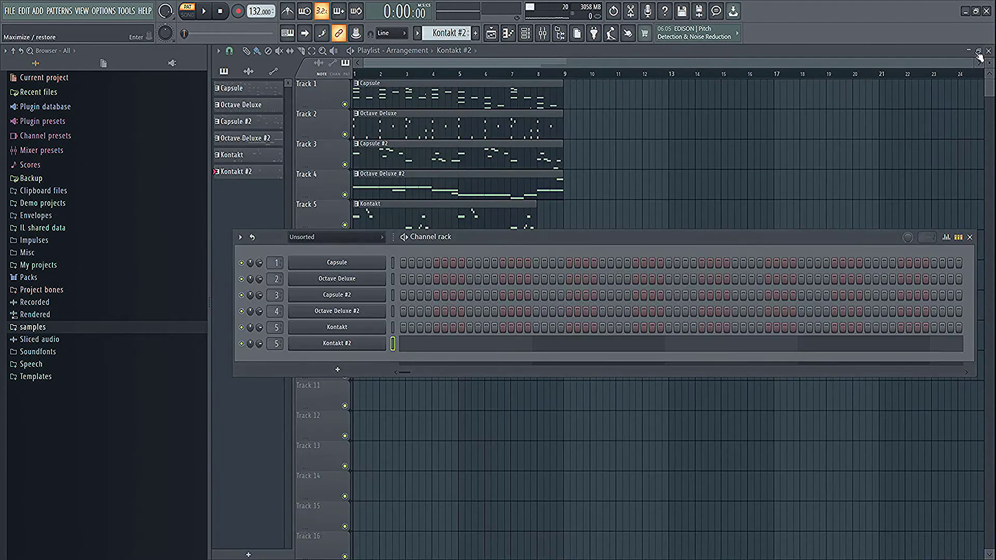
{"action": "key", "text": "F6"}
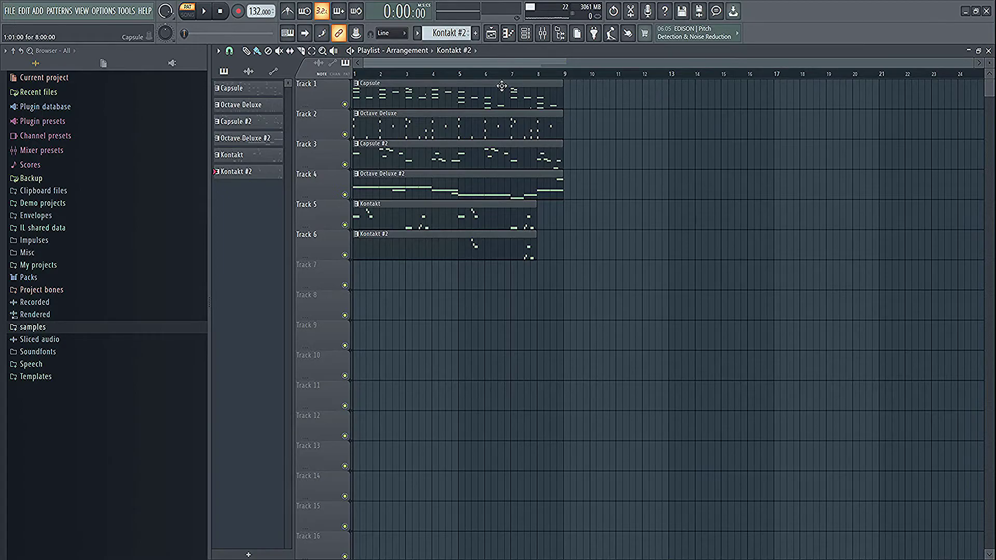
Replace the pattern clips in the playlist with the "W.O.A.H. - 132bpm G# Minor" audio clip on Track 1 at bar 1.
{"action": "left_click", "coordinate": [248, 71]}
{"action": "left_click", "coordinate": [244, 93]}
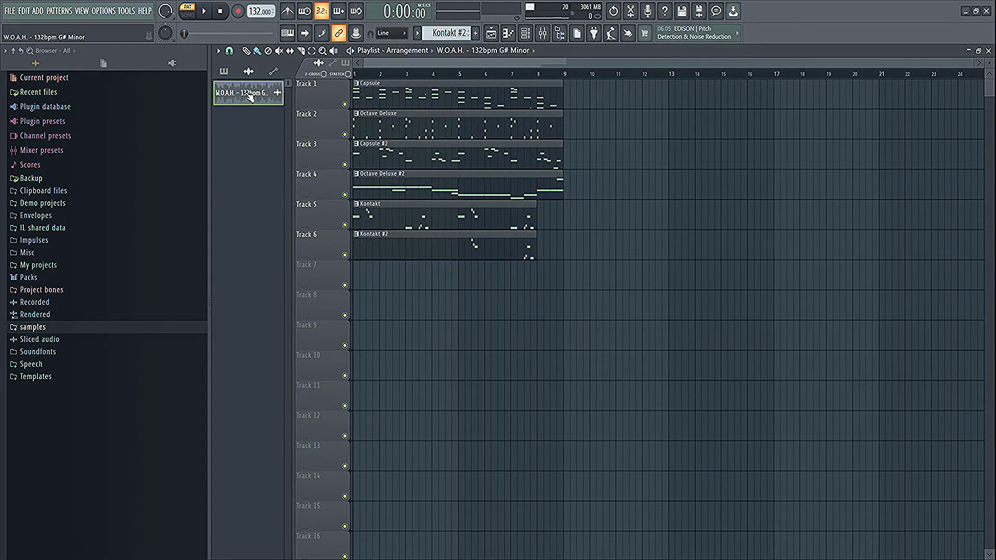
{"action": "left_click_drag", "start_coordinate": [266, 96], "coordinate": [404, 93]}
Bypass Ozone 9 Elements on the Master mixer track and return to the playlist.
{"action": "key", "text": "F9"}
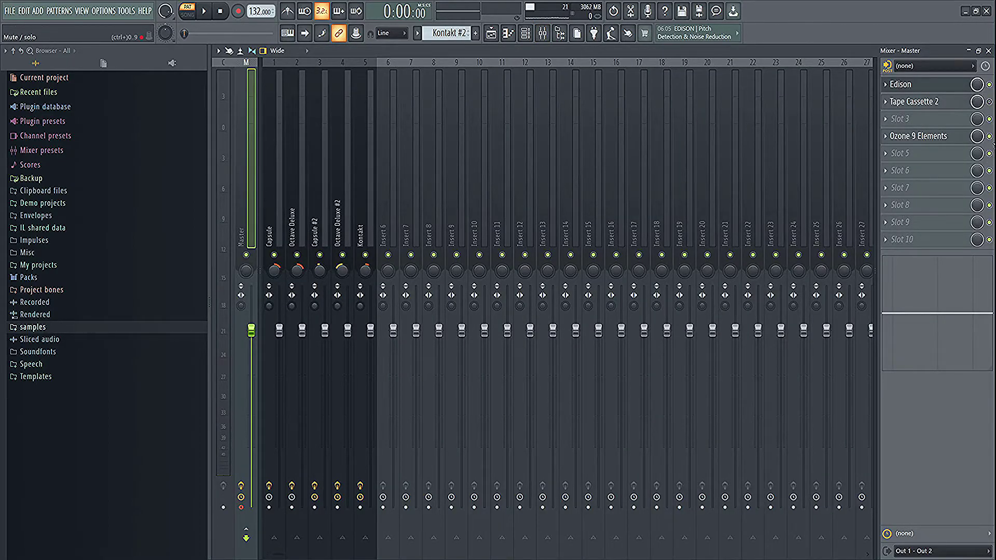
{"action": "left_click", "coordinate": [989, 136]}
{"action": "left_click", "coordinate": [886, 85]}
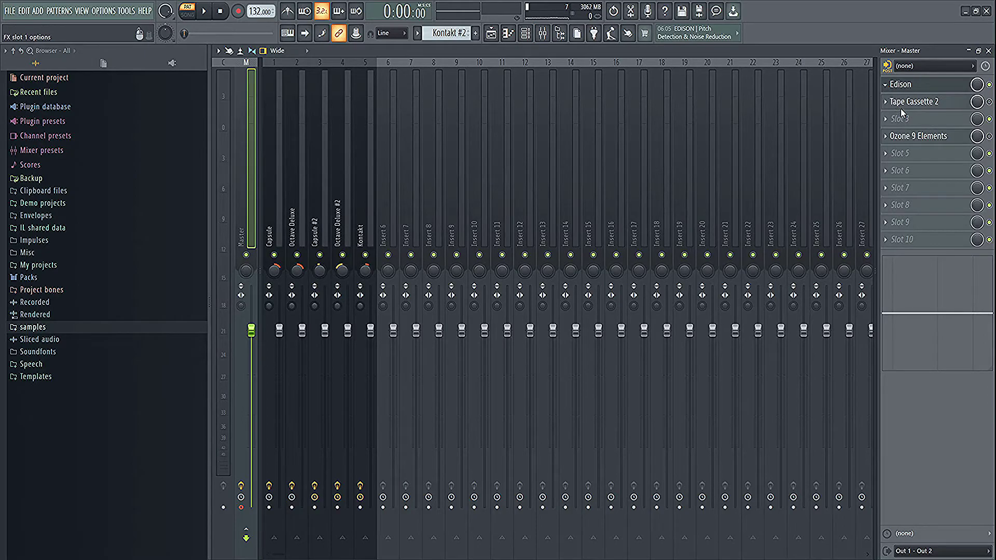
{"action": "left_click", "coordinate": [971, 60]}
{"action": "left_click", "coordinate": [988, 51]}
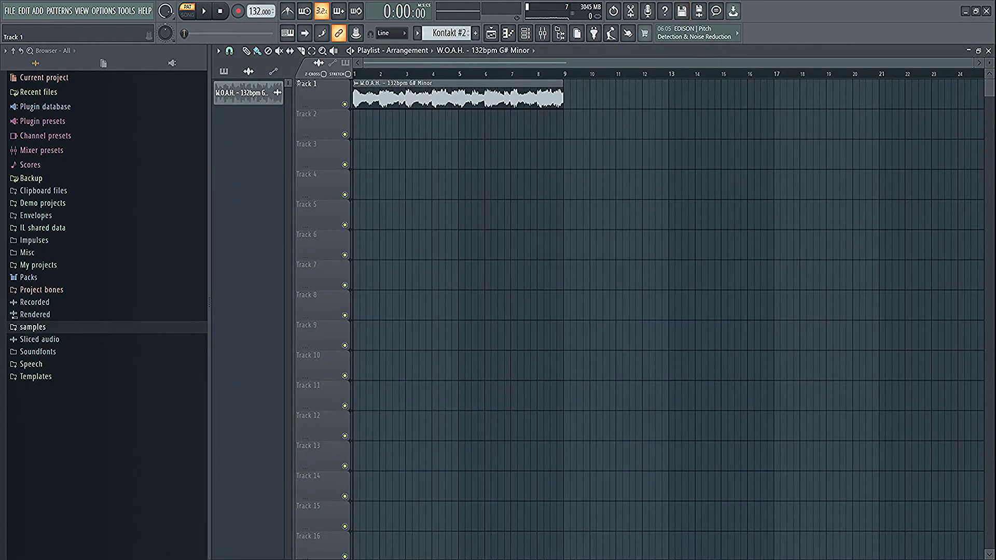
Show the project's patterns and select Capsule, Octave Deluxe and Capsule #2 one after another for review.
{"action": "left_click", "coordinate": [223, 71]}
{"action": "left_click", "coordinate": [232, 88]}
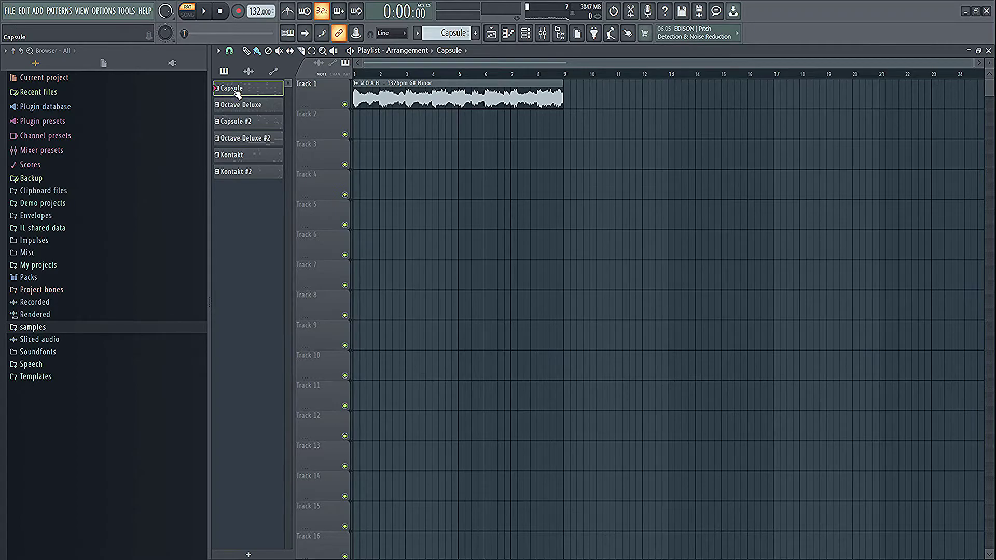
{"action": "left_click", "coordinate": [232, 107]}
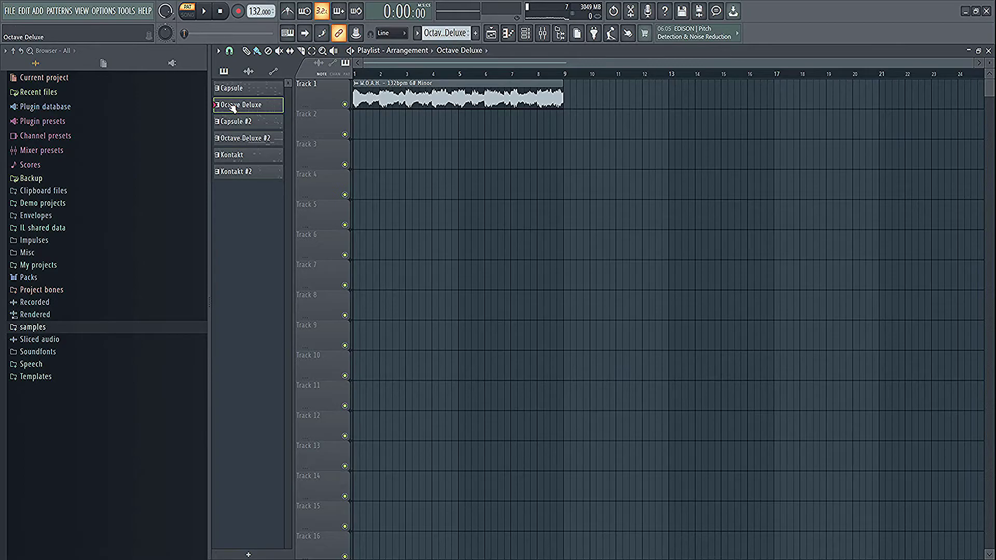
{"action": "left_click", "coordinate": [231, 122]}
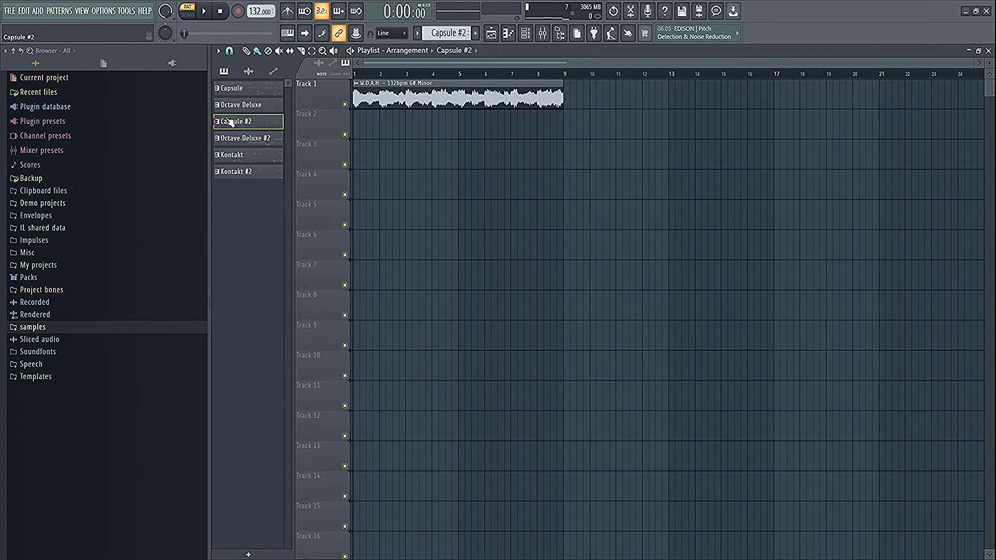
Open the Capsule #2 melody in the piano roll and compare it with the Kontakt pattern's notes.
{"action": "double_click", "coordinate": [230, 122]}
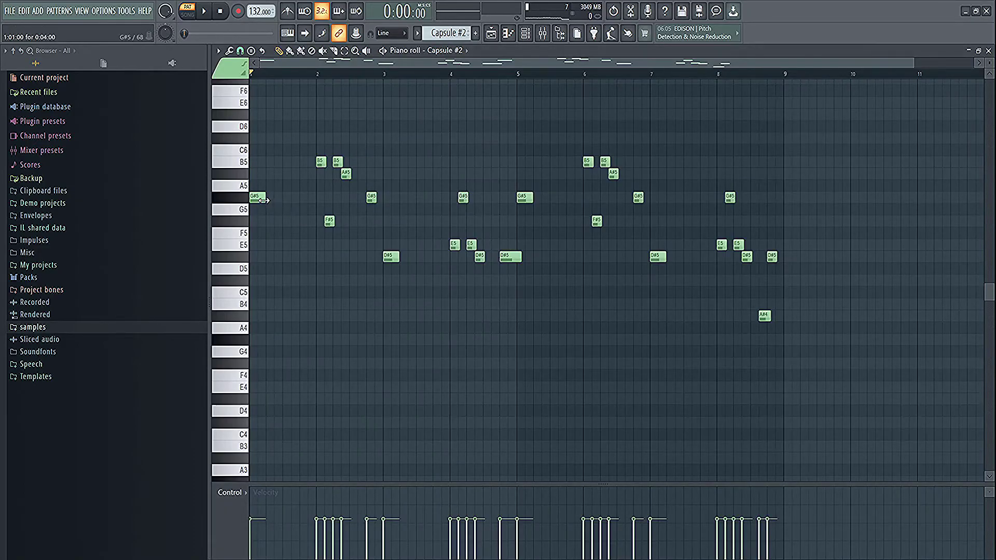
{"action": "scroll", "coordinate": [263, 200], "scroll_direction": "up", "scroll_amount": 2, "text": "ctrl"}
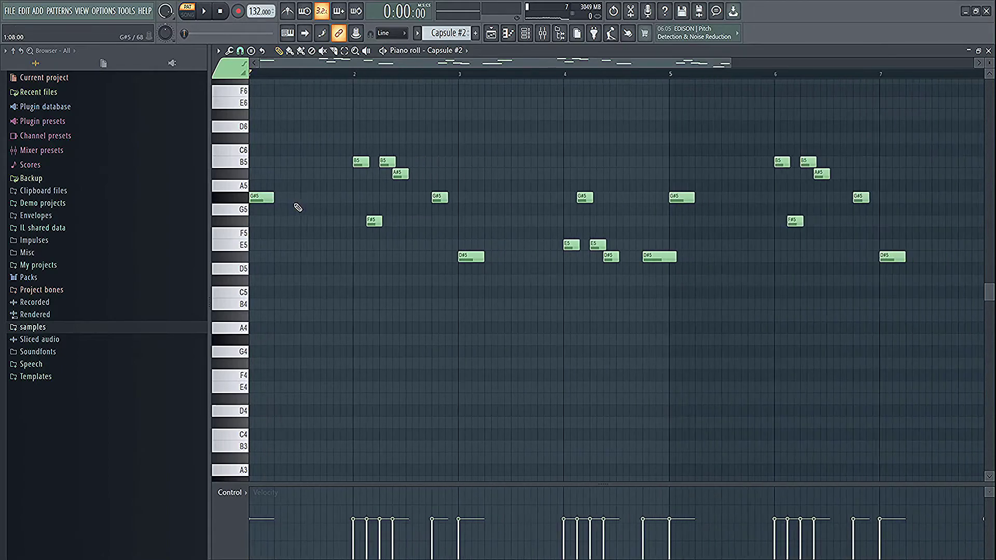
{"action": "scroll", "coordinate": [338, 216], "scroll_direction": "down", "scroll_amount": 1, "text": "ctrl"}
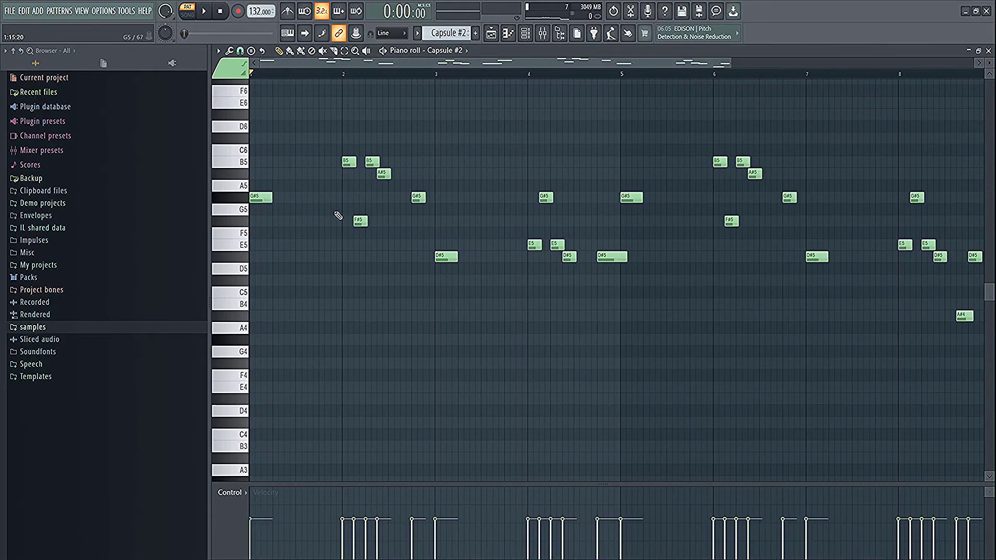
{"action": "left_click", "coordinate": [478, 136]}
{"action": "scroll", "coordinate": [317, 223], "scroll_direction": "up", "scroll_amount": 5}
{"action": "scroll", "coordinate": [317, 223], "scroll_direction": "down", "scroll_amount": 8}
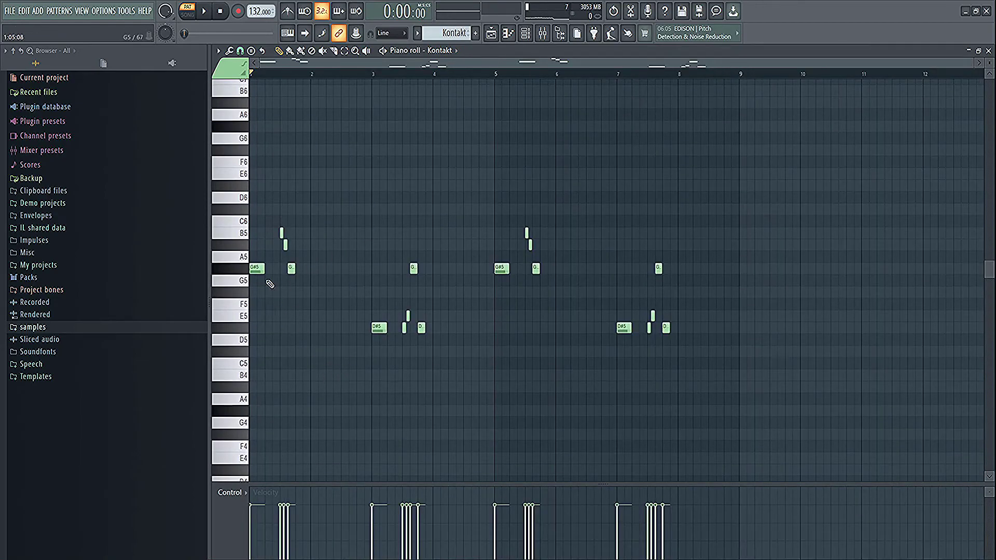
Close the Kontakt piano roll, select the Octave Deluxe #2 pattern, and switch playback to song mode.
{"action": "left_click", "coordinate": [988, 51]}
{"action": "left_click", "coordinate": [272, 184]}
{"action": "left_click", "coordinate": [244, 174]}
{"action": "left_click", "coordinate": [260, 144]}
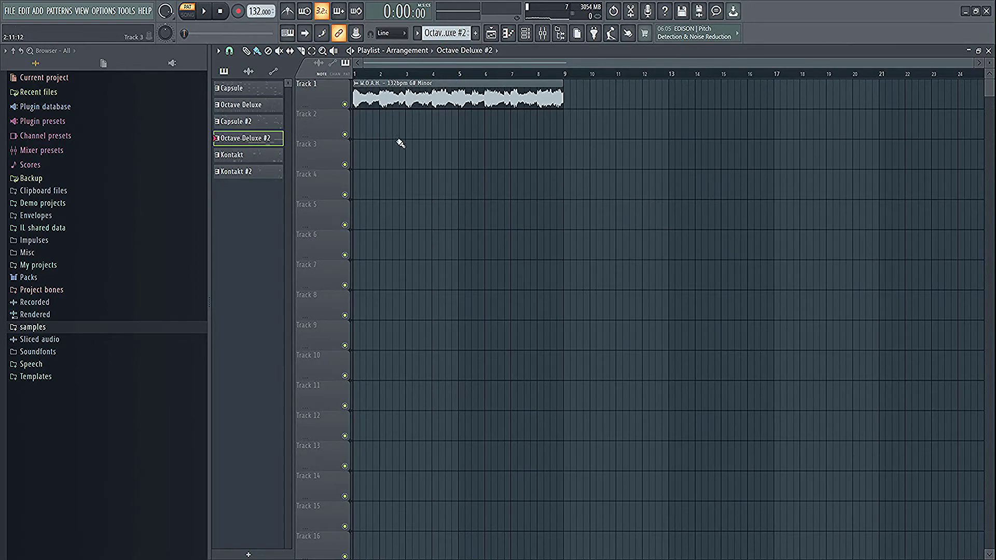
{"action": "key", "text": "l"}
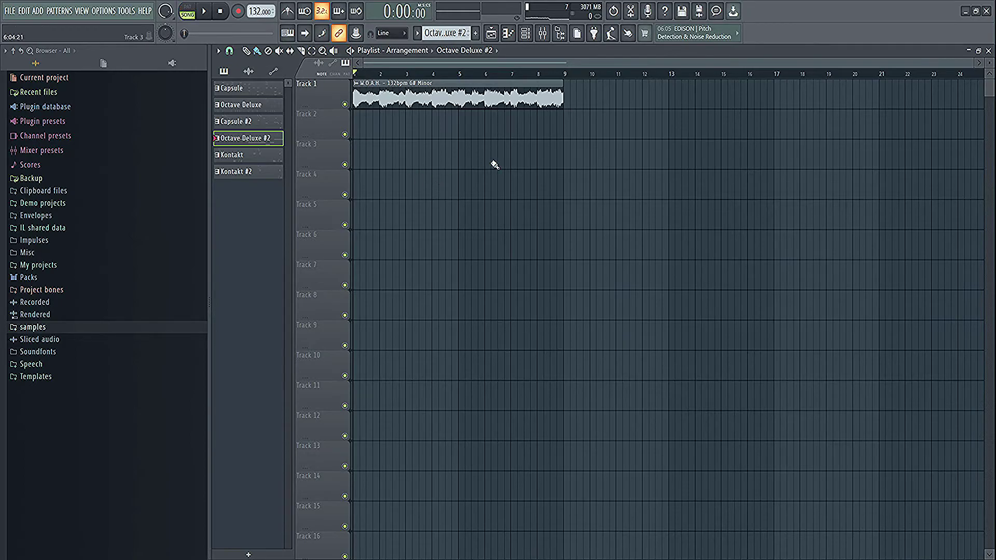